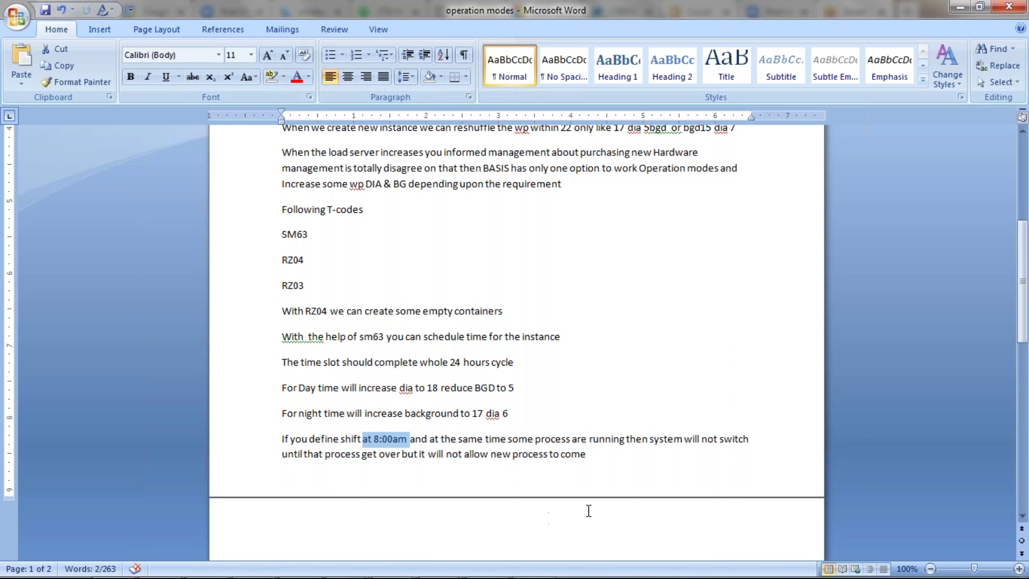
Switch to the ECCTEST virtual machine in VMware Workstation and launch SAP Logon.
mouse_move(646, 574)
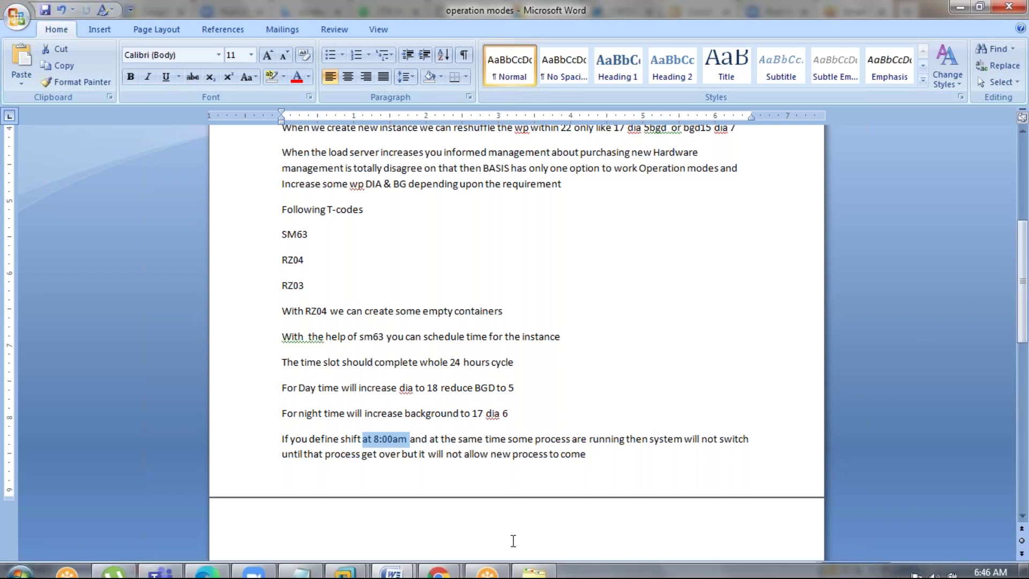
mouse_move(341, 563)
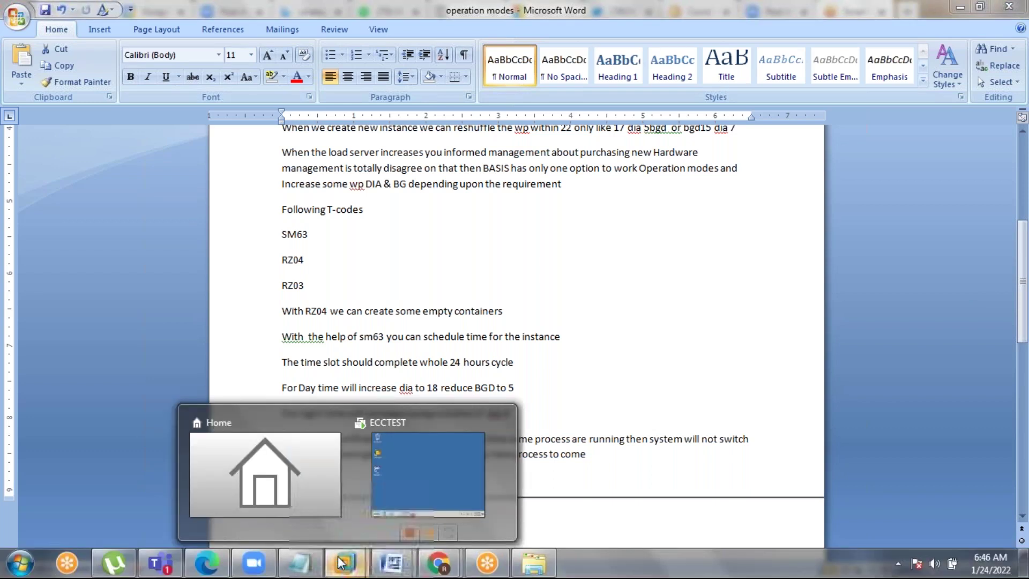
left_click(376, 492)
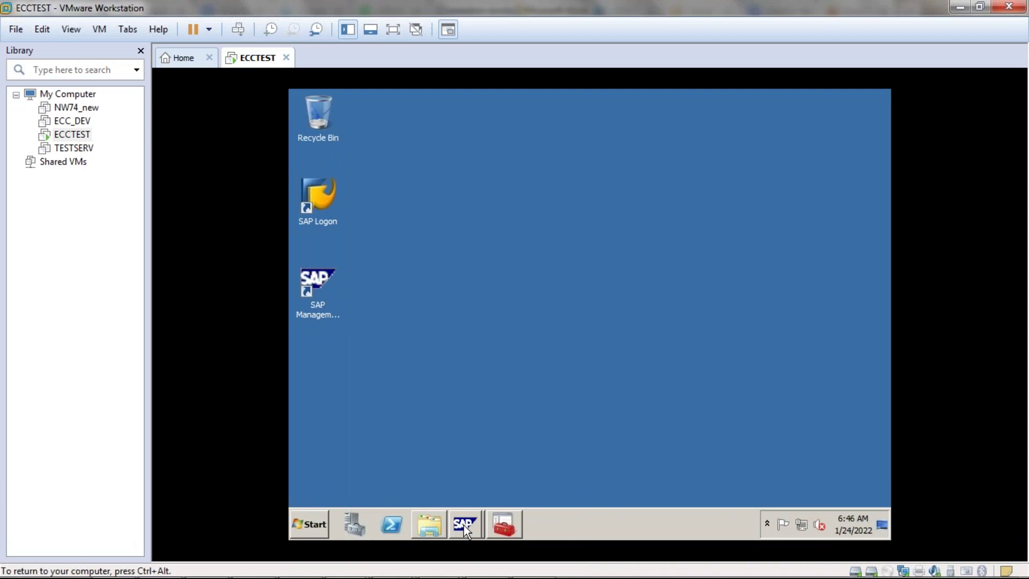
mouse_move(464, 526)
left_click(317, 196)
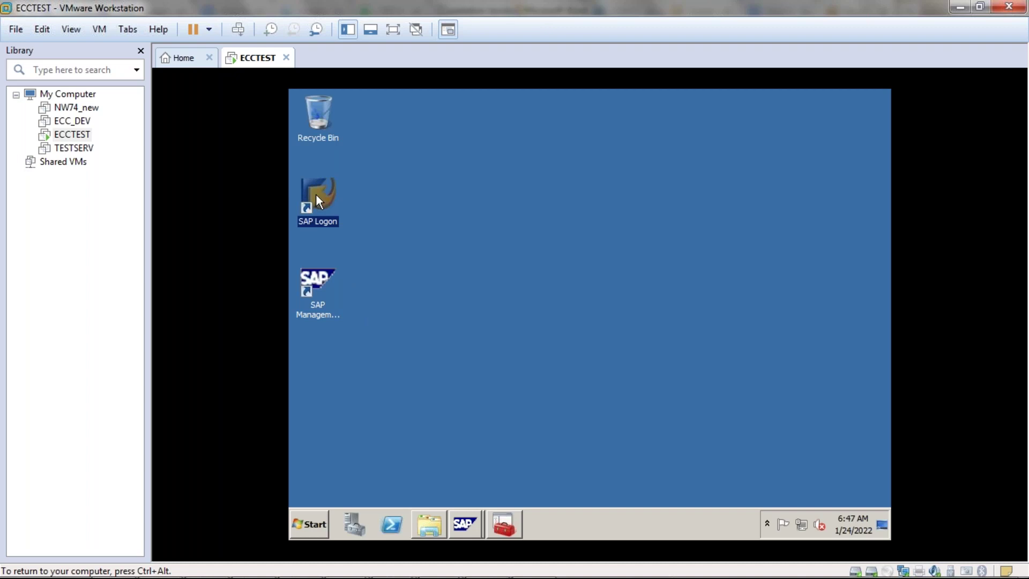
double_click(316, 200)
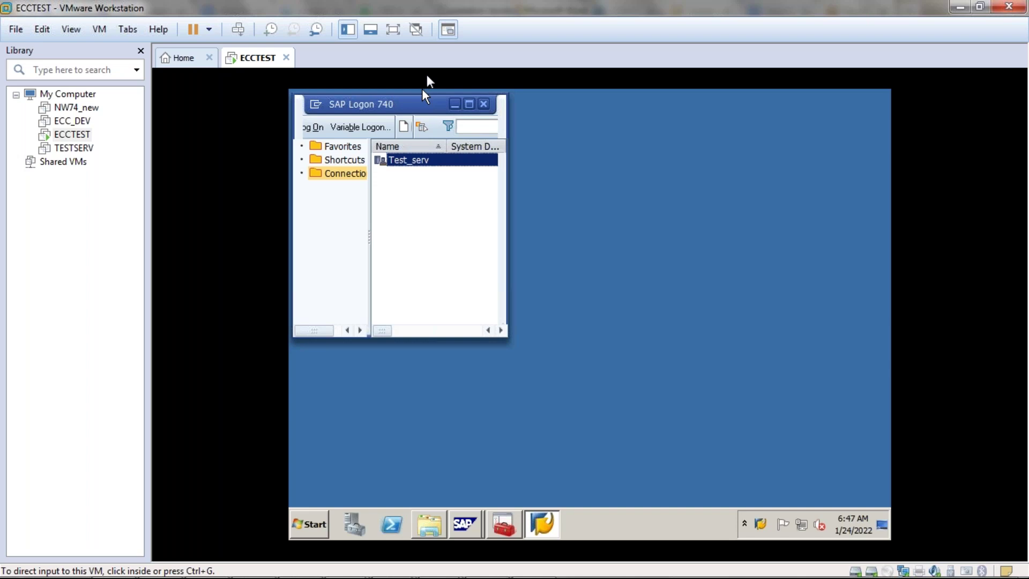
Try to connect to the Test_serv system and dismiss the resulting dialogs.
double_click(413, 163)
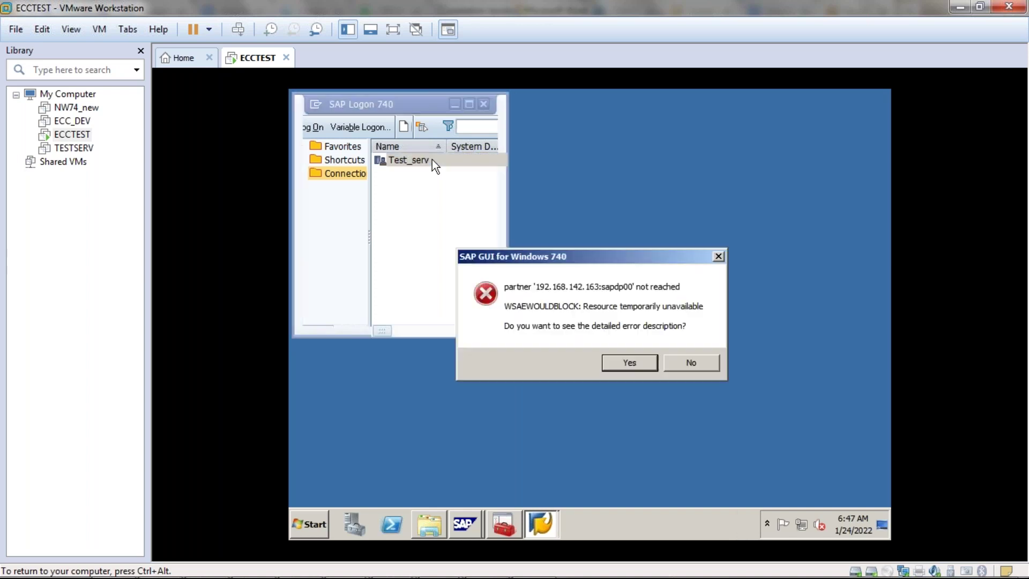
left_click(609, 365)
left_click(692, 420)
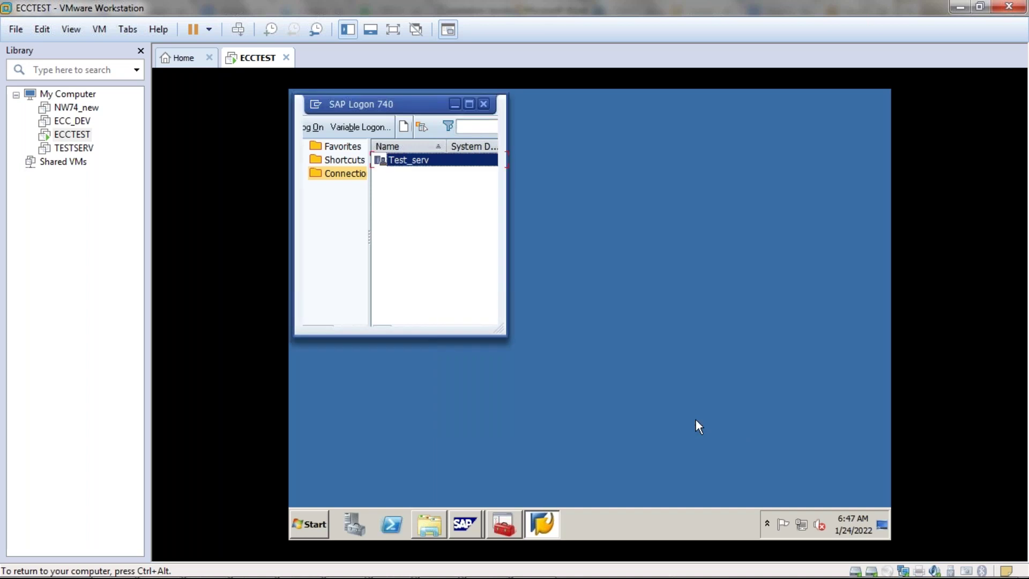
Check the connection properties of the Test_serv entry, close them and bring up the Windows Run dialog in the virtual machine.
right_click(419, 160)
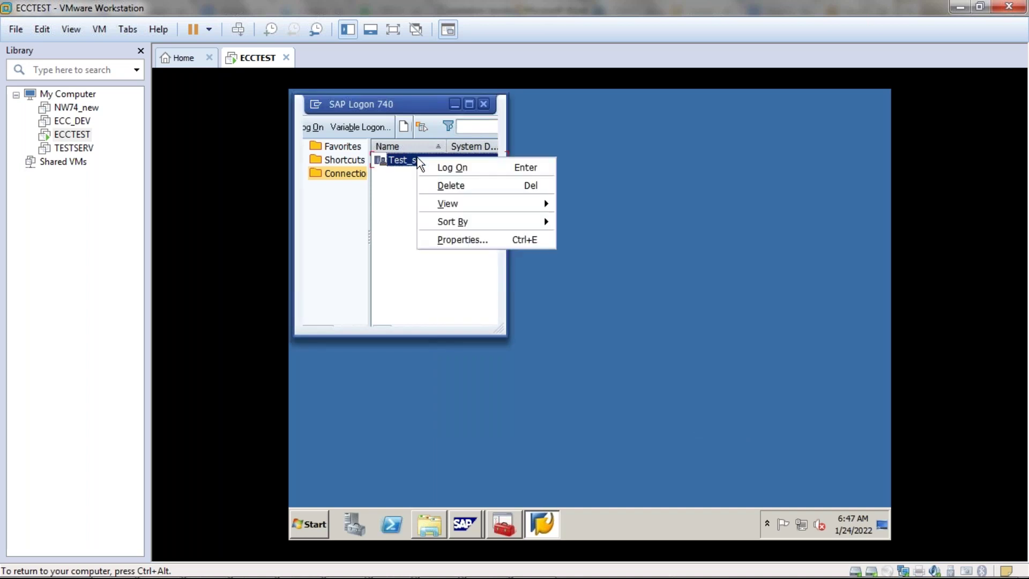
left_click(451, 242)
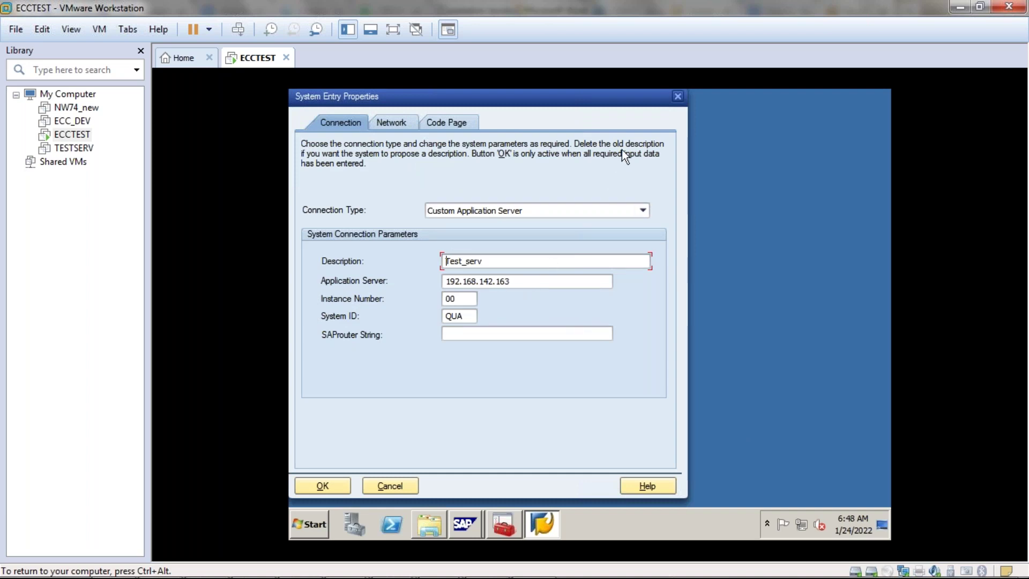
left_click(678, 98)
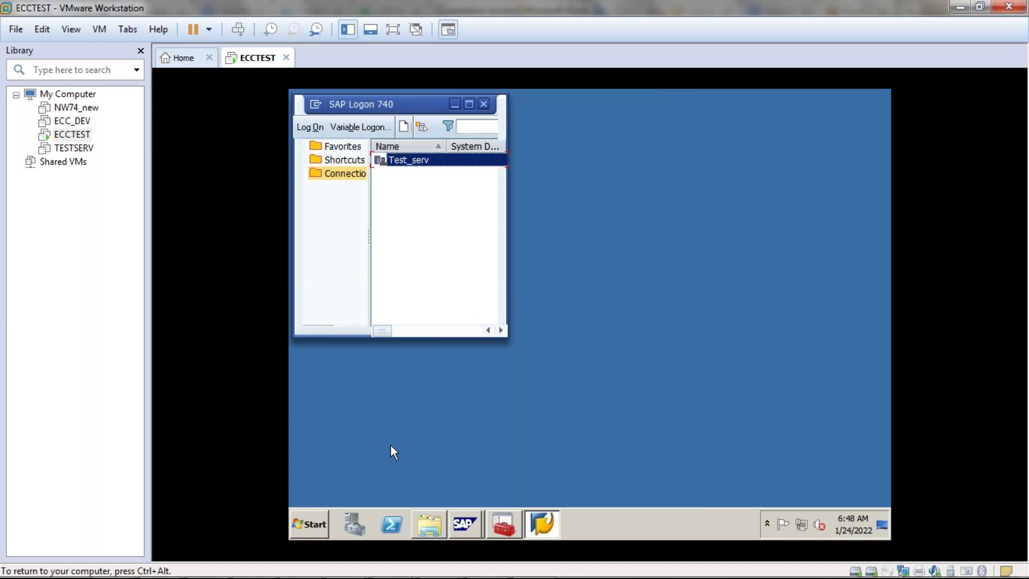
left_click(311, 524)
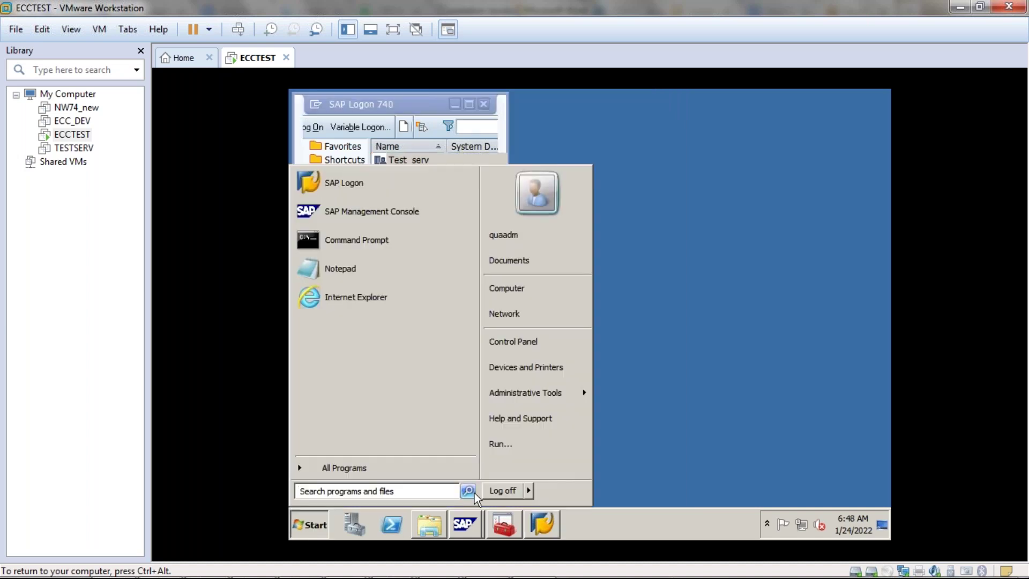
left_click(504, 443)
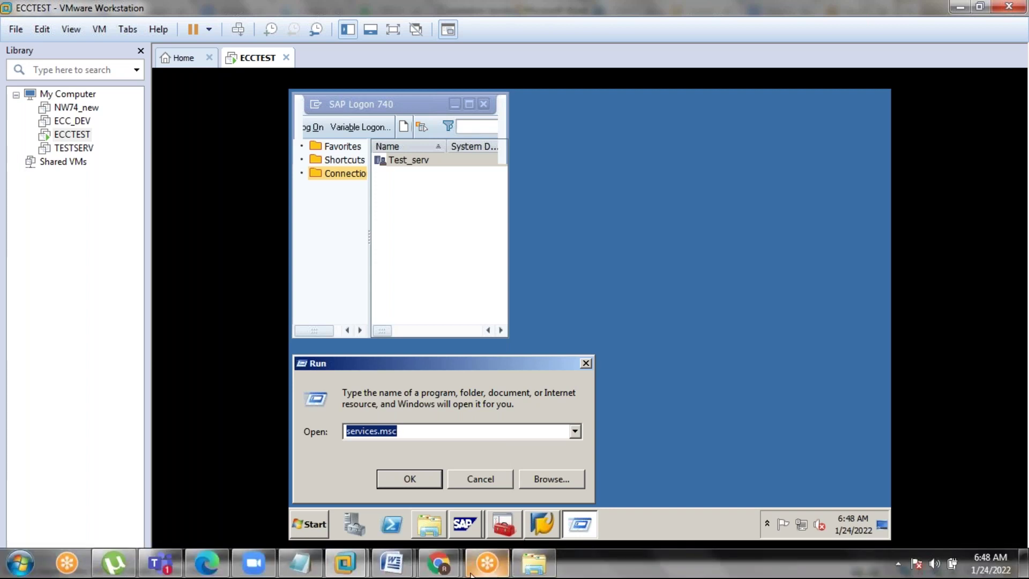
Switch to the "operation modes" Word document and highlight the last paragraph about the 8:00am shift phrase by phrase, ending with all of it.
mouse_move(401, 570)
left_click(447, 502)
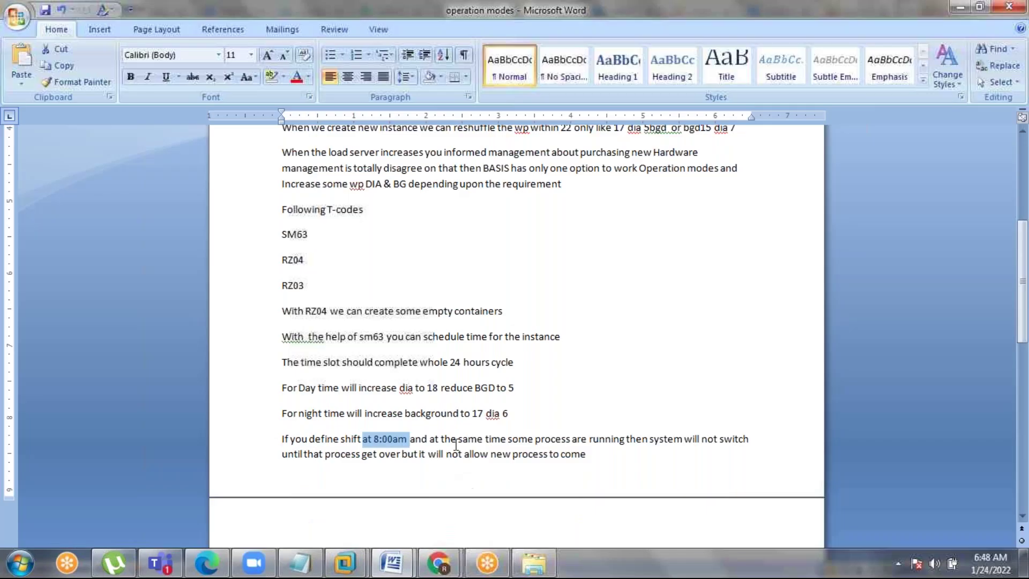
left_click(320, 440)
left_click_drag(280, 438, 348, 441)
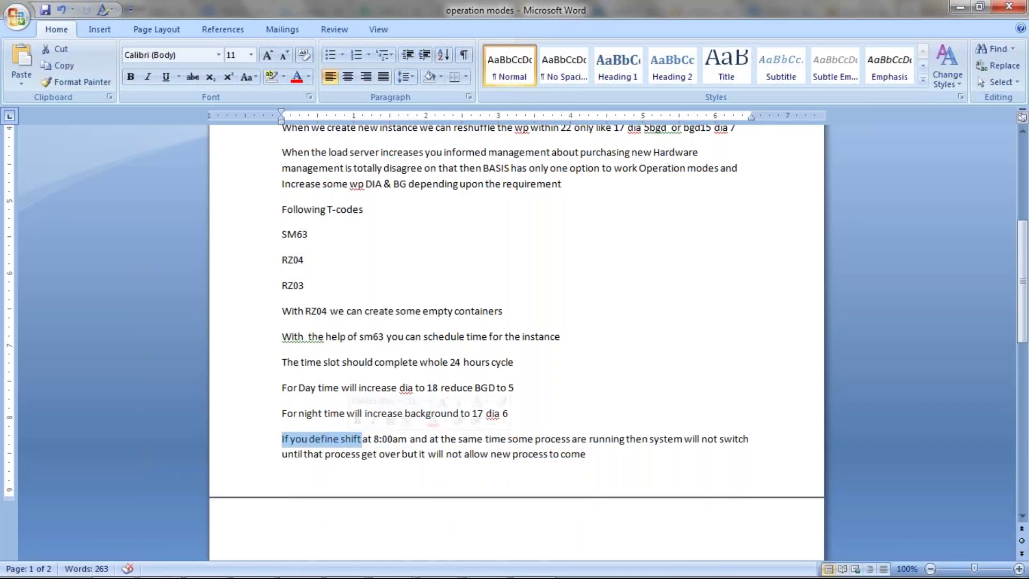
left_click(376, 438)
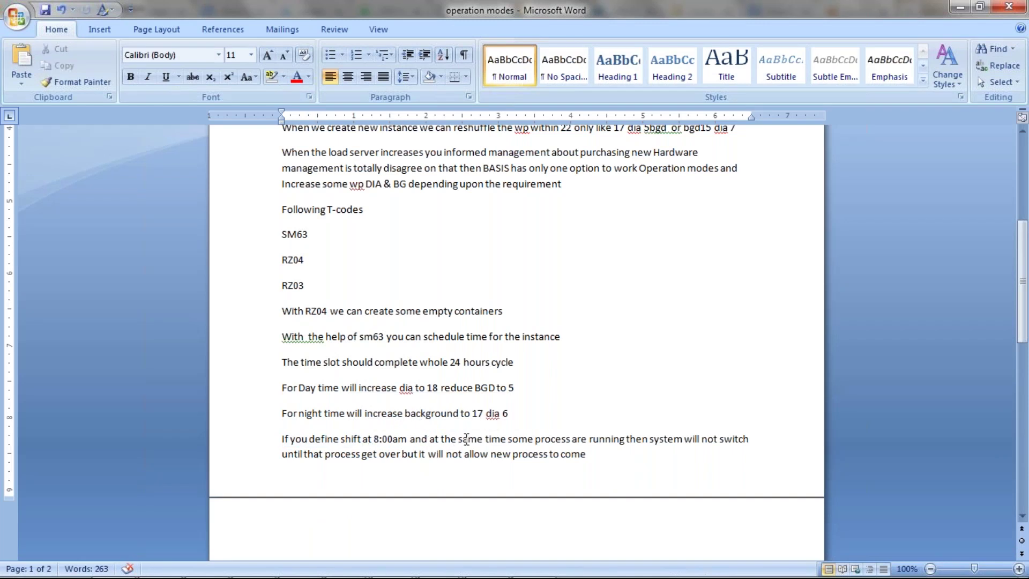
left_click_drag(505, 439, 726, 439)
key("ctrl+z")
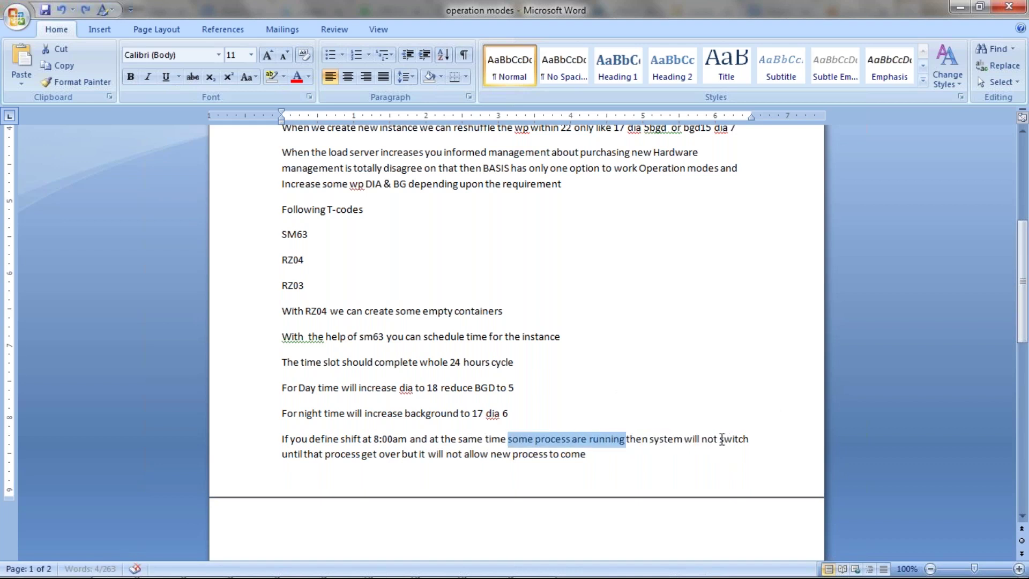
left_click_drag(626, 443, 772, 442)
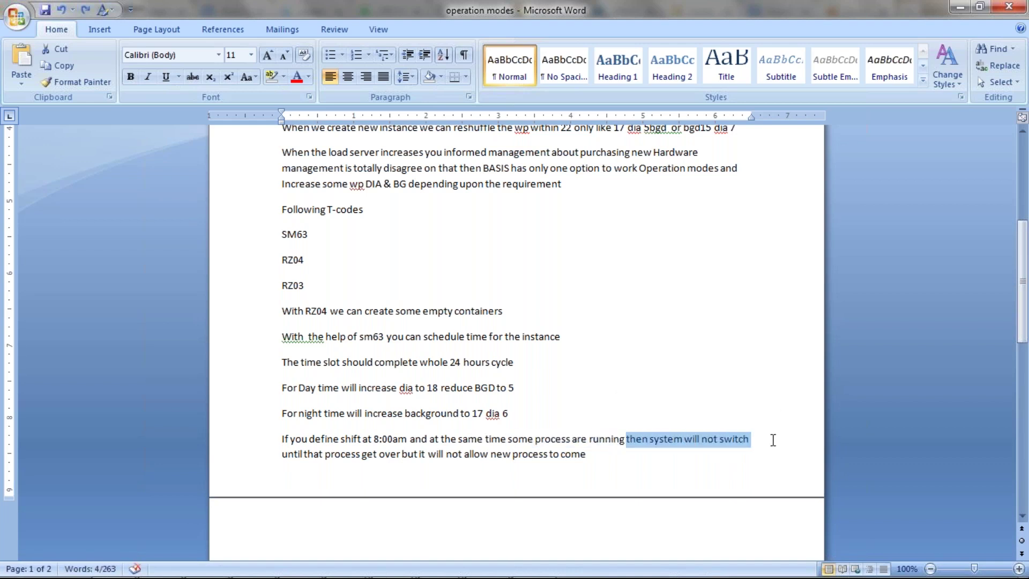
left_click_drag(283, 460, 393, 459)
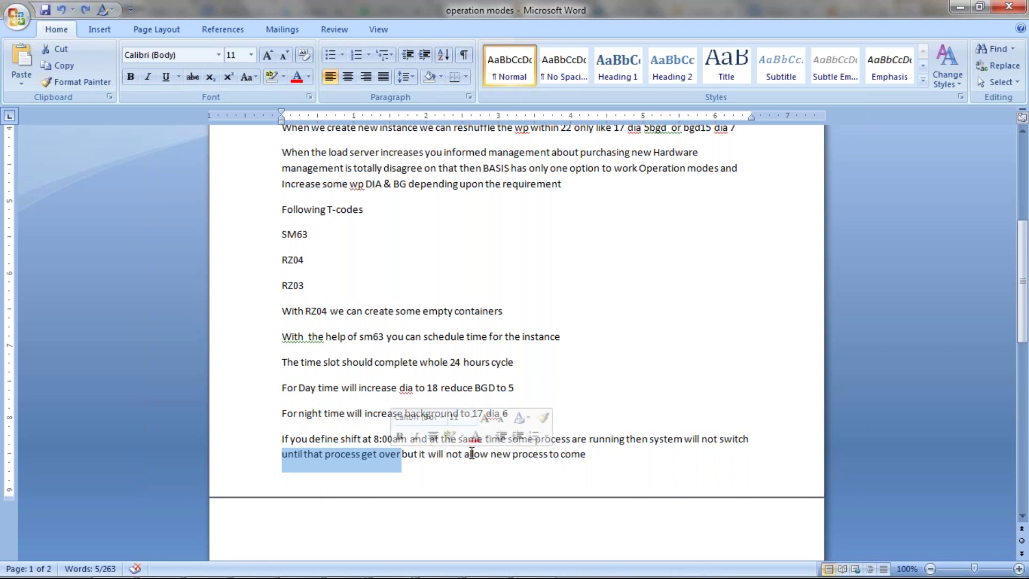
left_click_drag(599, 459, 284, 443)
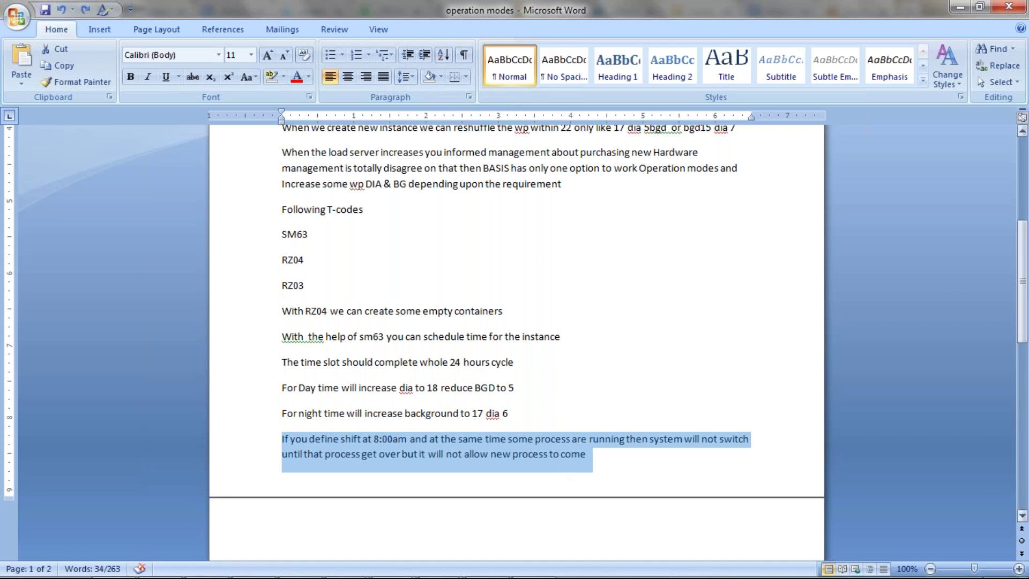
Switch back to the ECCTEST virtual machine in VMware Workstation.
mouse_move(686, 576)
mouse_move(361, 576)
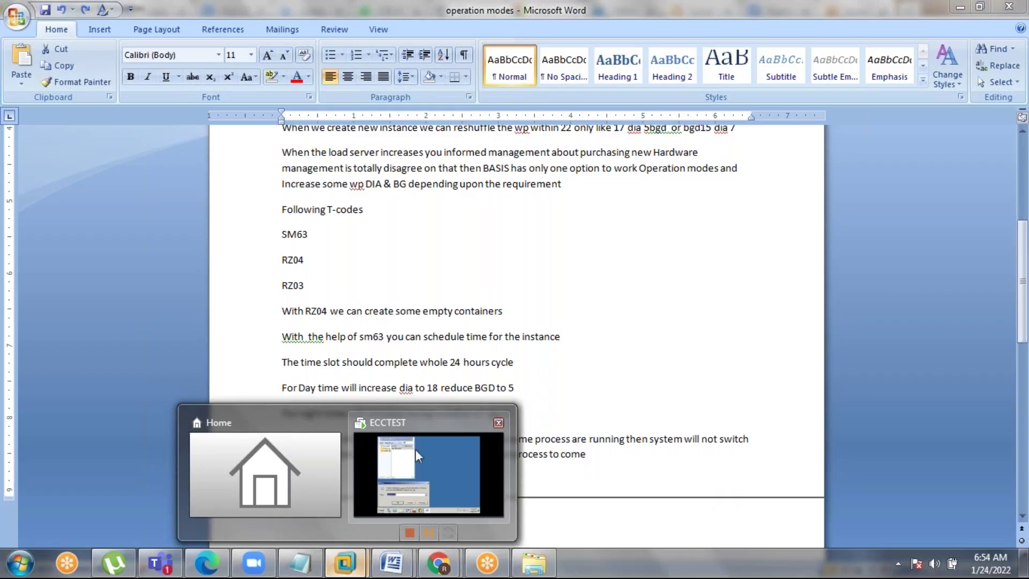
left_click(416, 450)
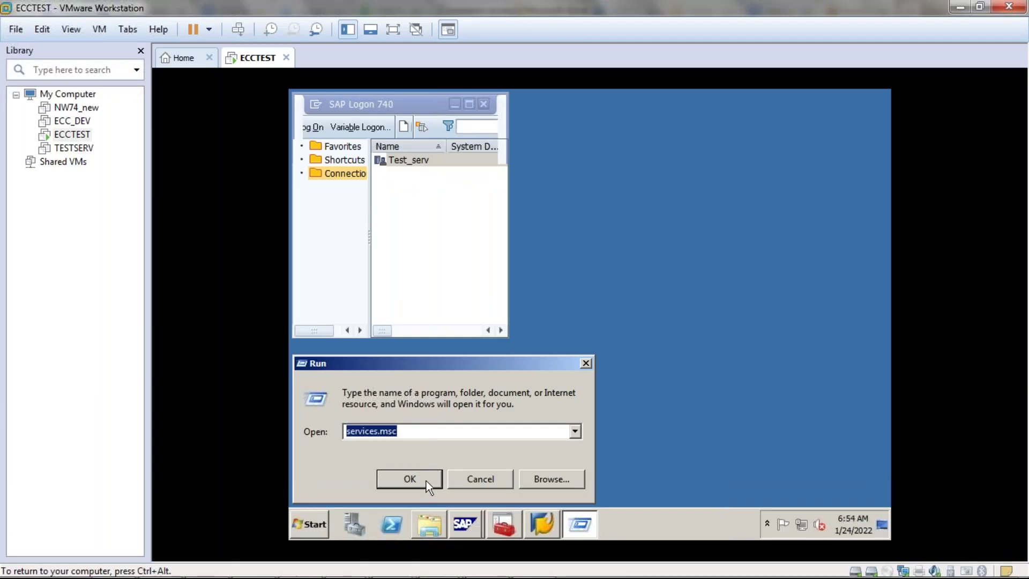
Launch the Services console by running services.msc and minimize its window.
left_click(426, 477)
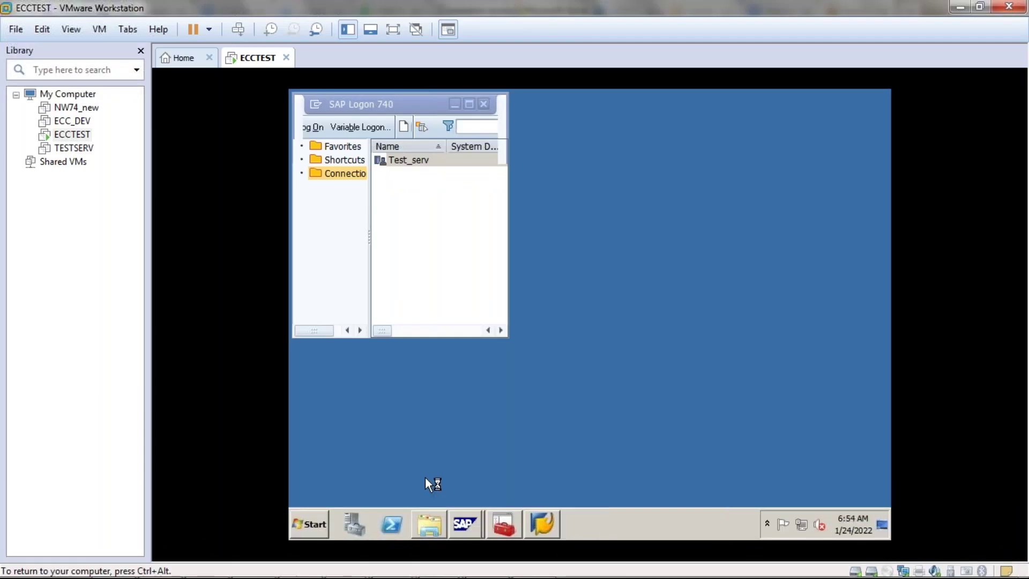
left_click(302, 521)
type("r")
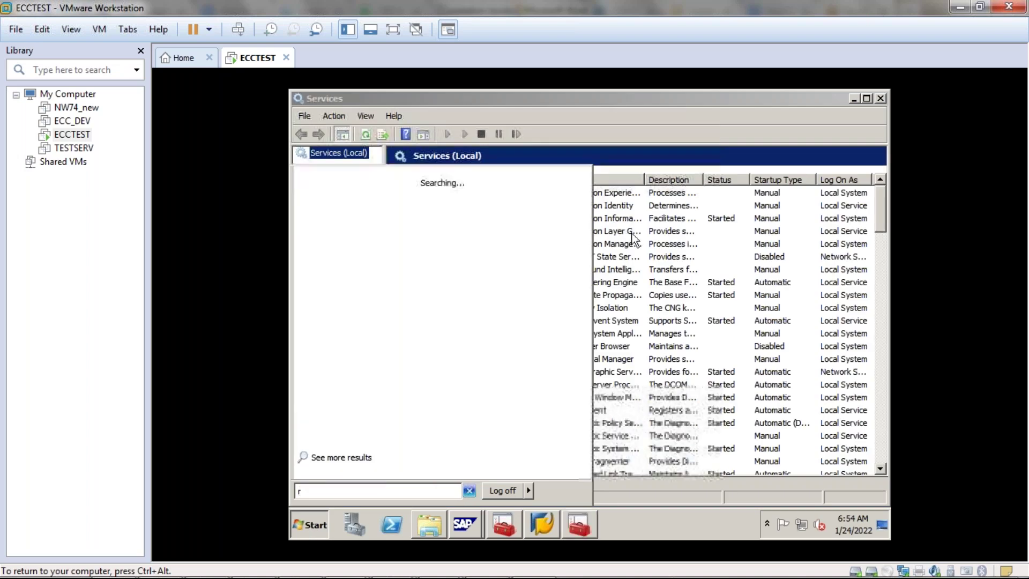
left_click(855, 100)
left_click(855, 99)
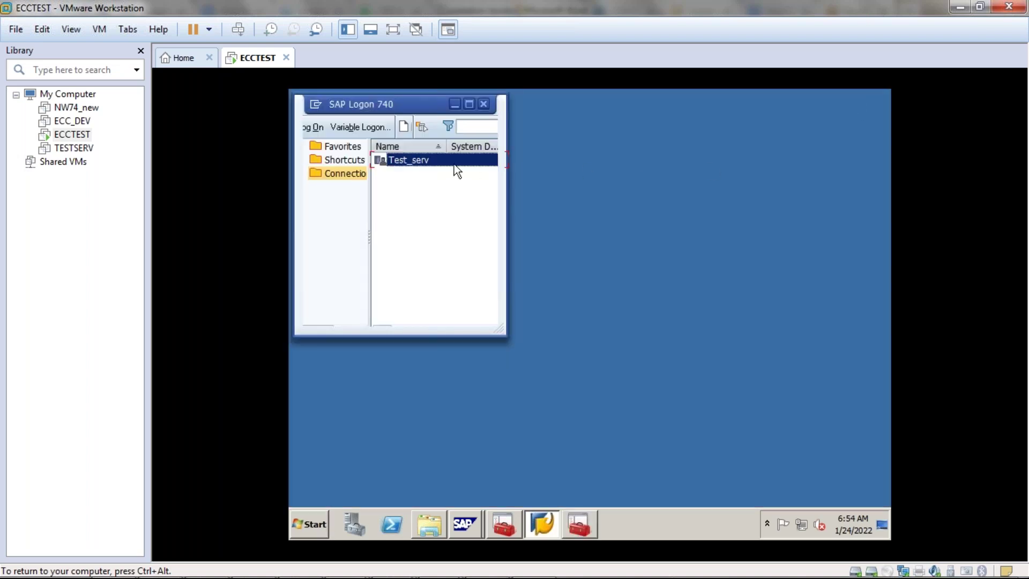
Open a command prompt in the virtual machine by running cmd.
left_click(323, 514)
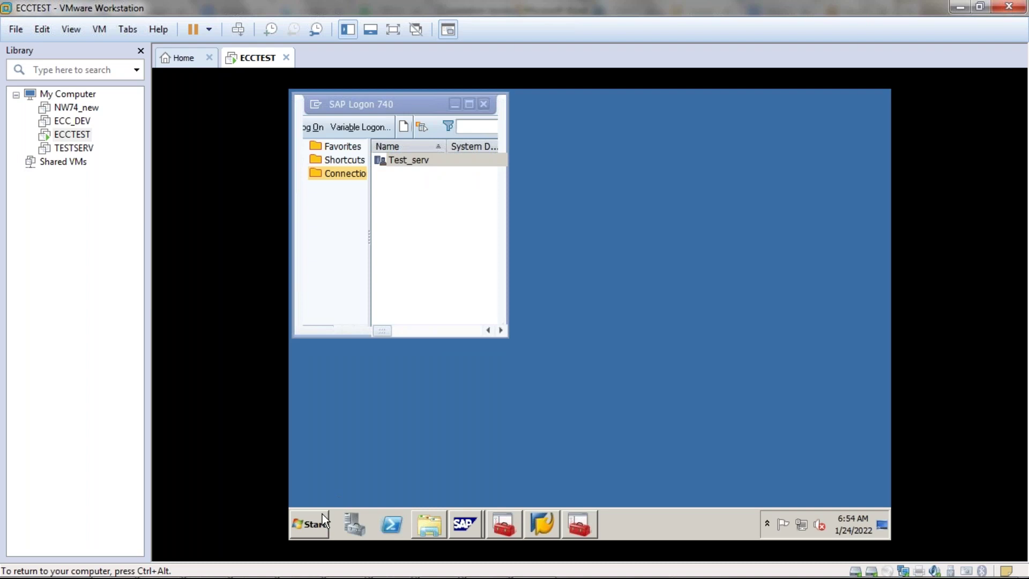
left_click(323, 514)
left_click(508, 451)
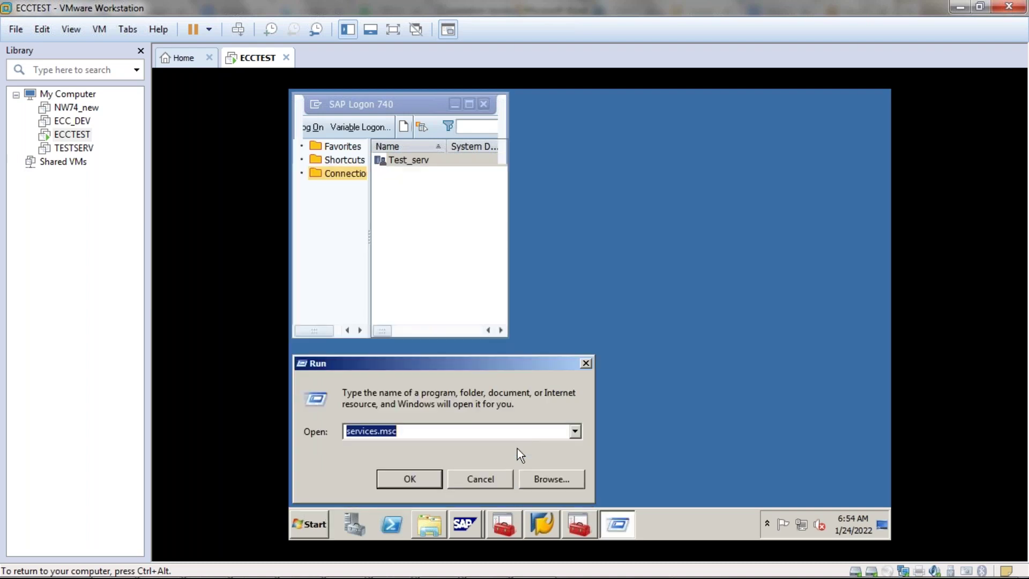
type("cmd")
key("BackSpace")
key("BackSpace")
type("nmd")
key("BackSpace")
key("BackSpace")
key("BackSpace")
type("md")
key("Return")
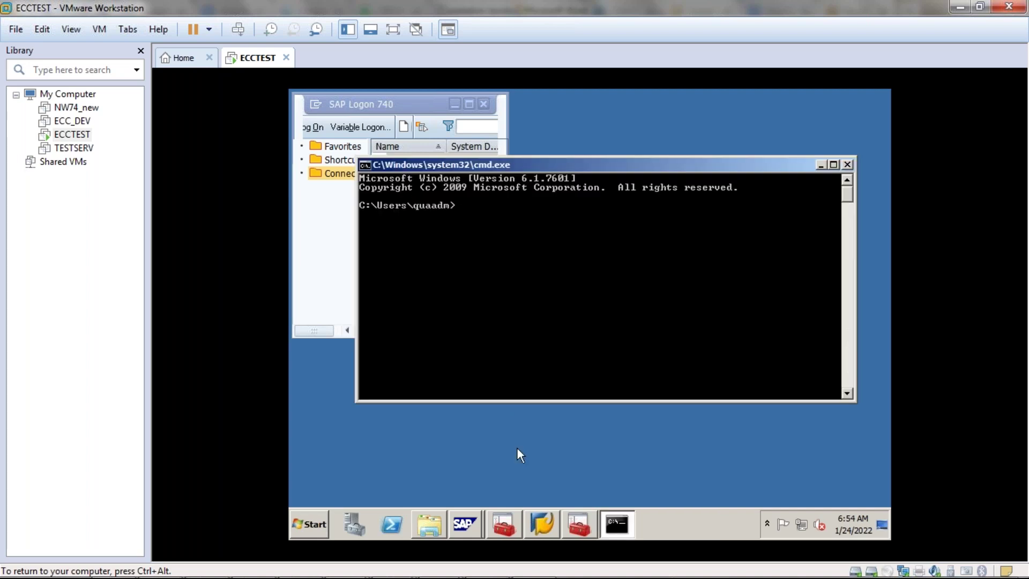
Display the server's network configuration with ipconfig and move the command window clear of the Test_serv entry.
type("ipconfig")
key("Return")
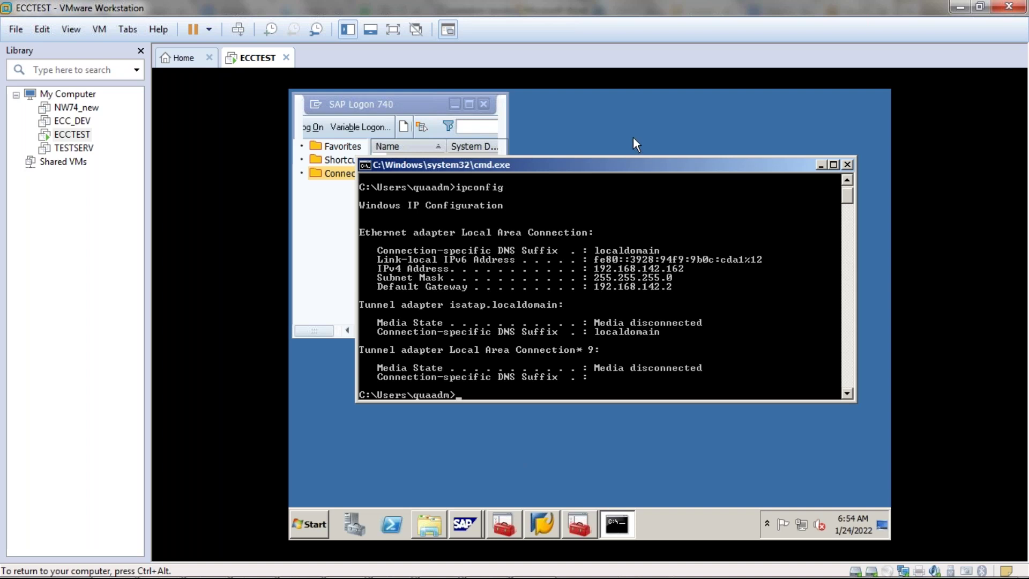
left_click_drag(606, 166, 581, 220)
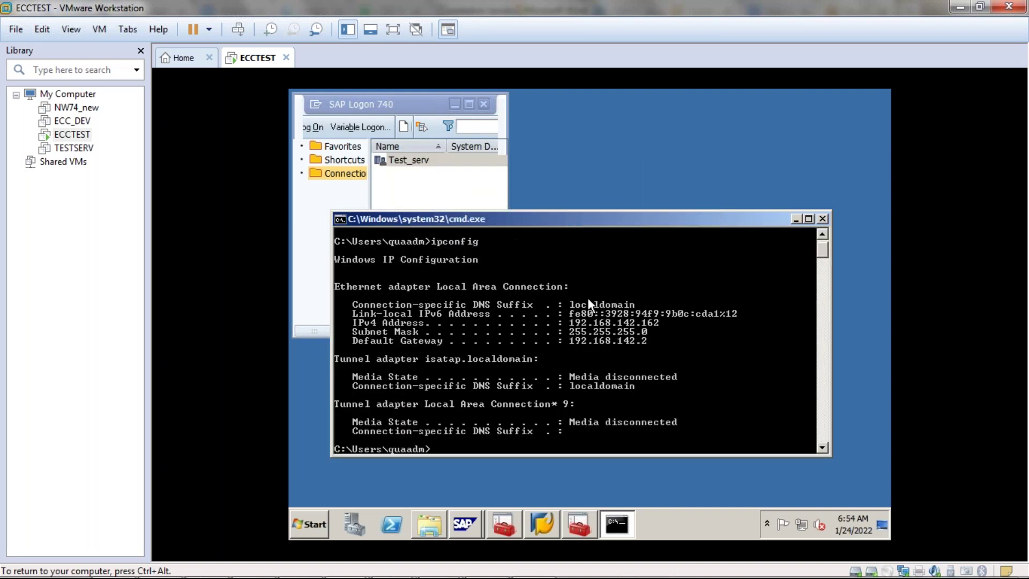
Set the application server of the Test_serv entry to 192.168.142.162 and save its properties.
right_click(437, 158)
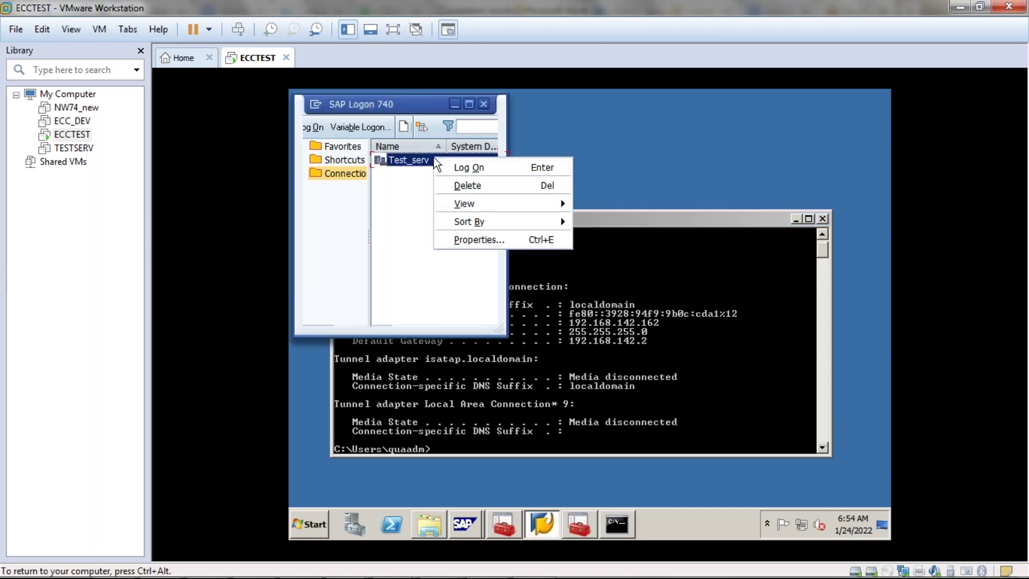
left_click(476, 240)
double_click(521, 284)
left_click(525, 284)
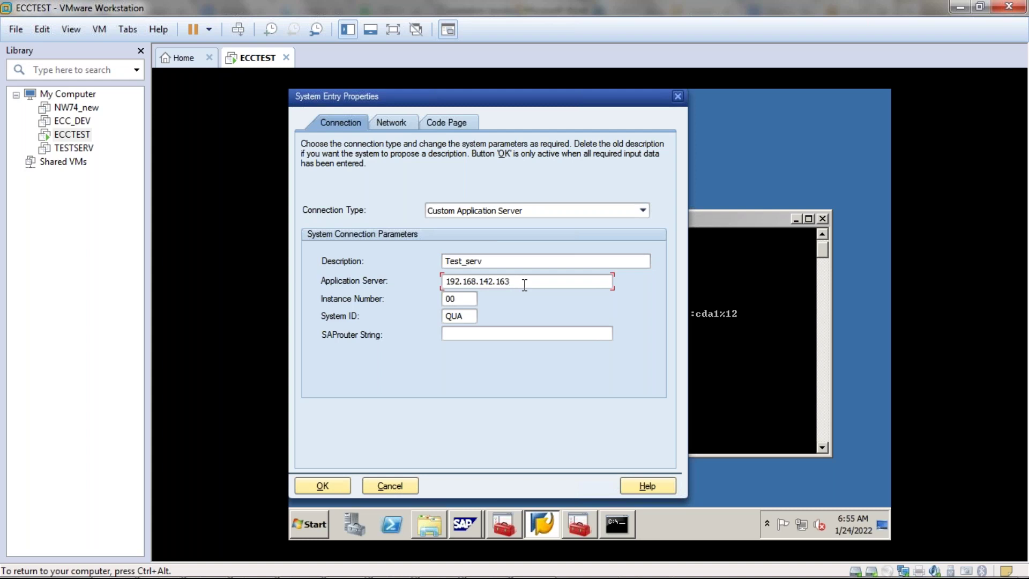
key("BackSpace")
type("2")
left_click(325, 485)
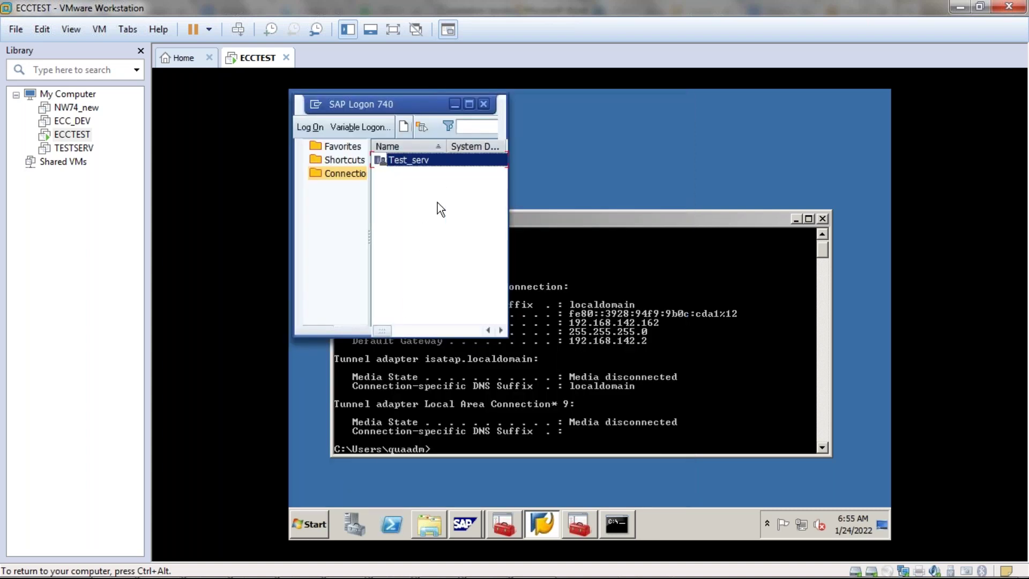
Open the Test_serv connection and log on as user demo, entering the account password.
double_click(407, 160)
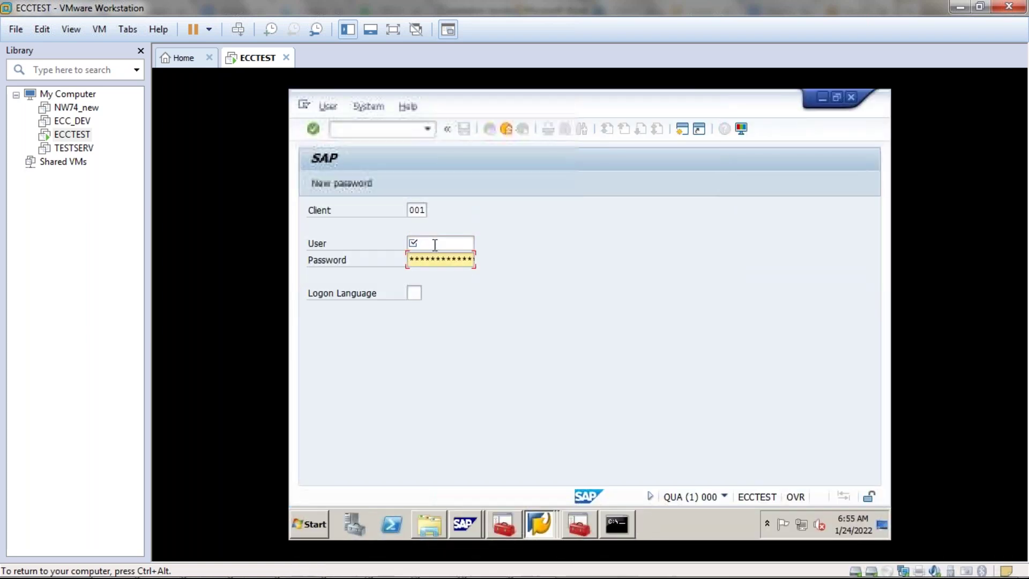
left_click(435, 242)
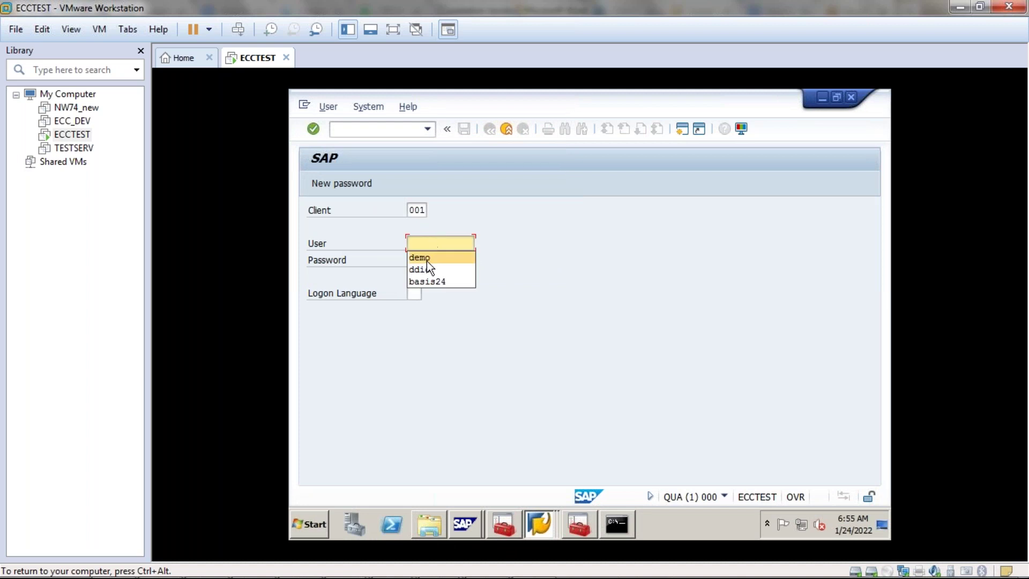
left_click(426, 260)
type("**********")
key("Return")
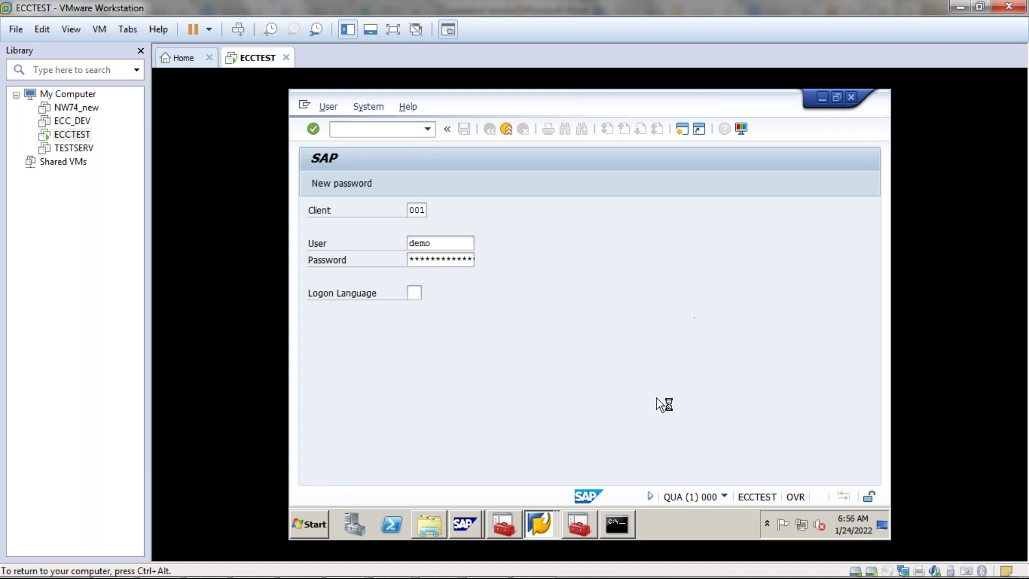
Switch to the sapmmc console, refresh the AS ABAP WP Table and view the Process List of ECCTEST 0.
left_click(460, 527)
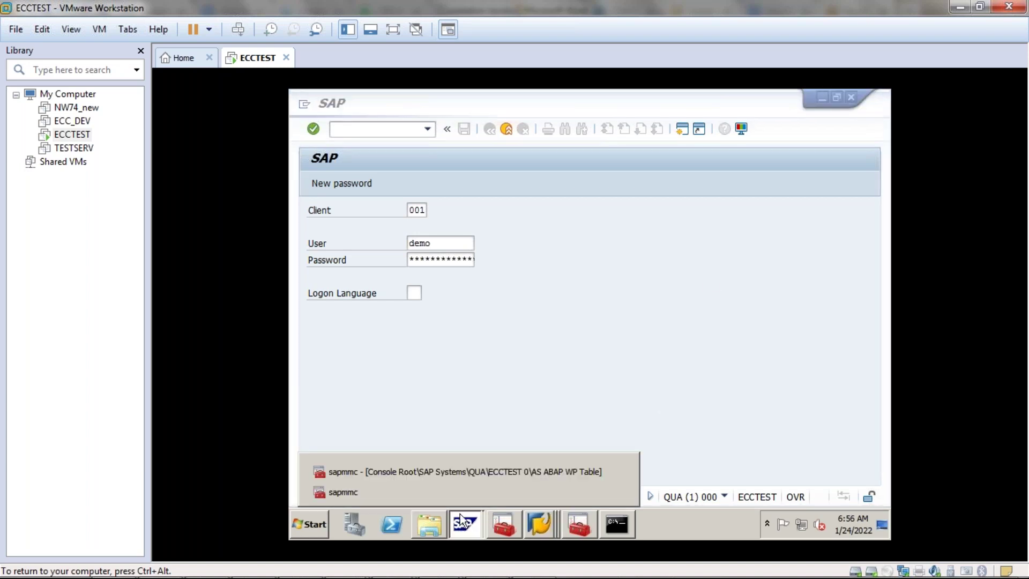
left_click(458, 470)
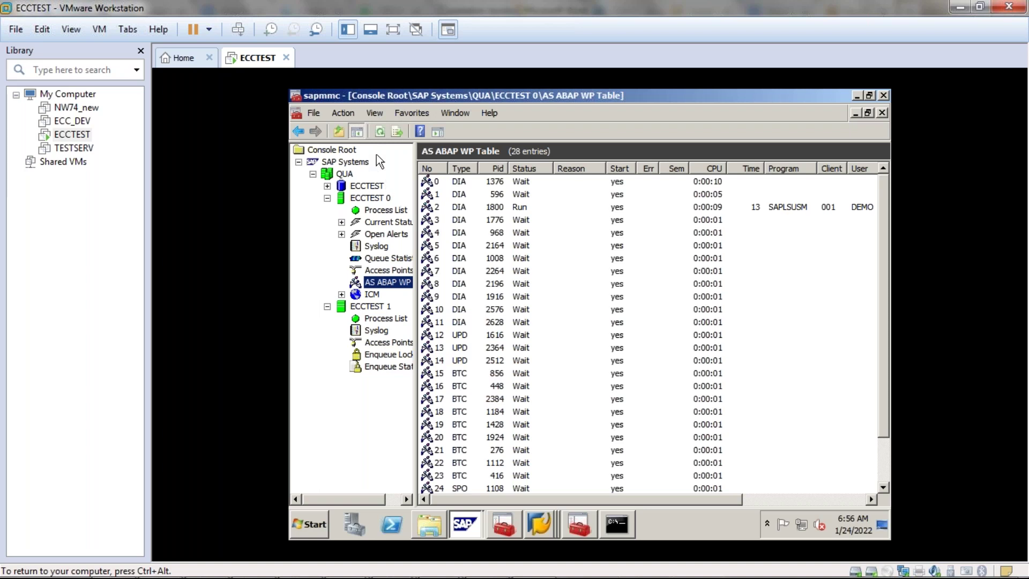
left_click(377, 131)
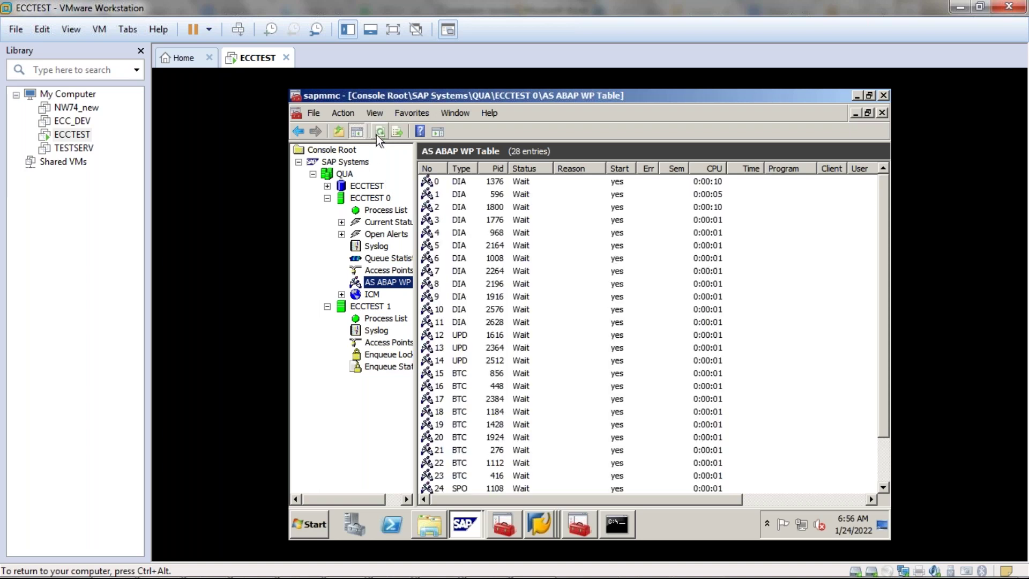
key("BackSpace")
left_click(387, 215)
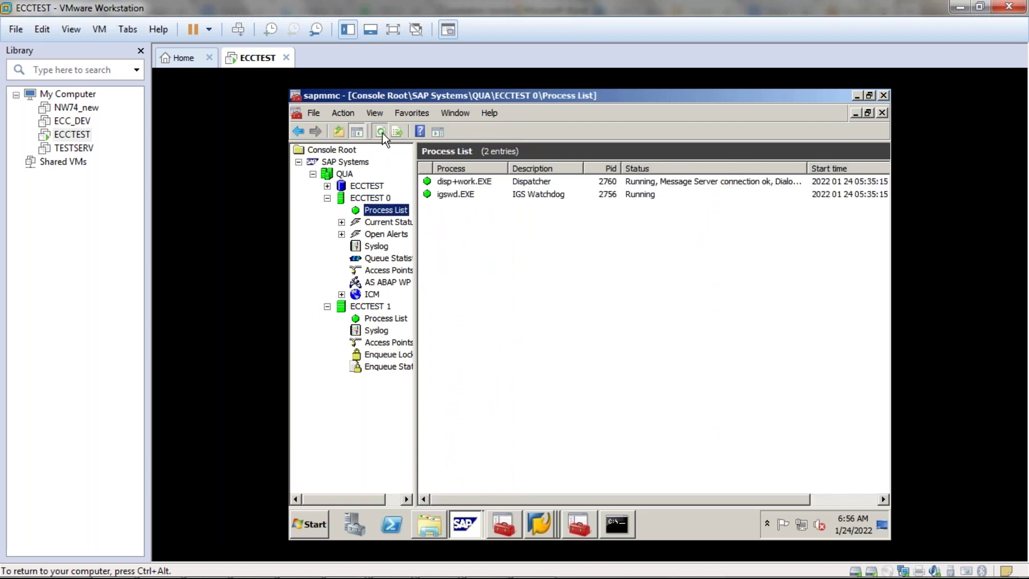
Switch from the management console back to the SAP session that is still logging on as demo.
left_click(545, 518)
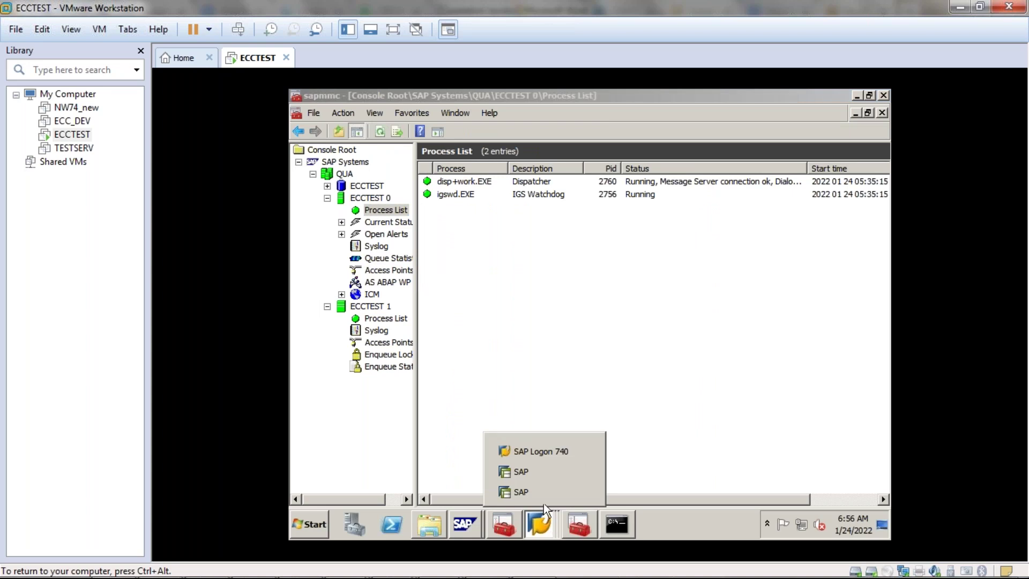
left_click(546, 479)
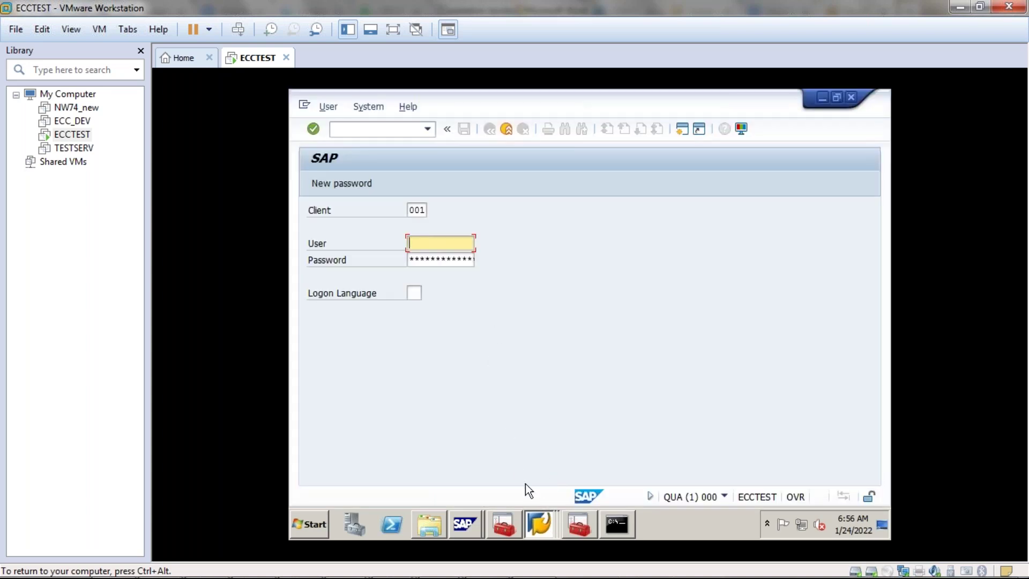
left_click(538, 521)
left_click(542, 485)
left_click(535, 524)
left_click(539, 483)
left_click(541, 520)
left_click(536, 492)
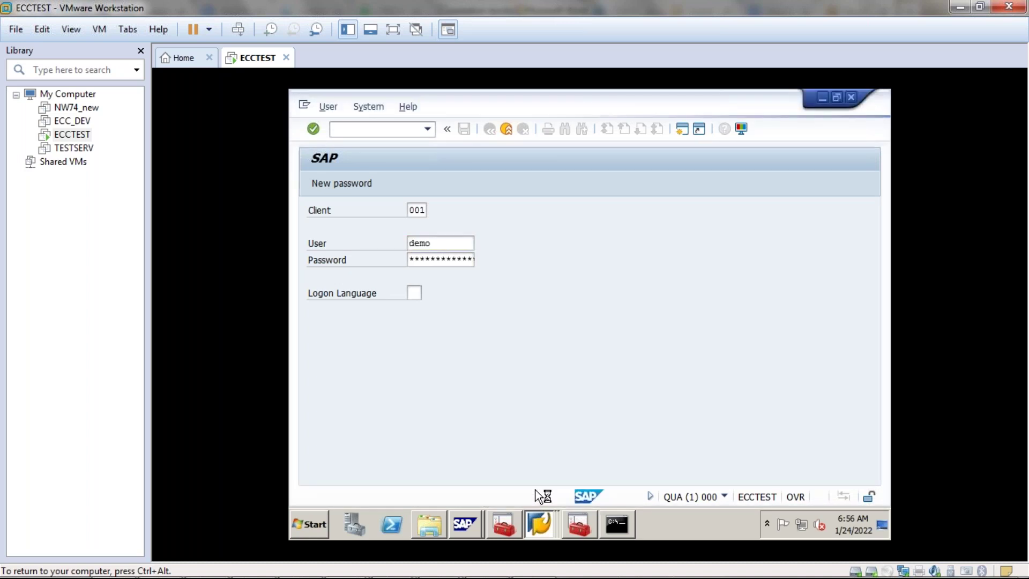
Stop the current transaction of the pending session and log off, confirming the log-off prompt.
left_click(303, 105)
left_click(346, 248)
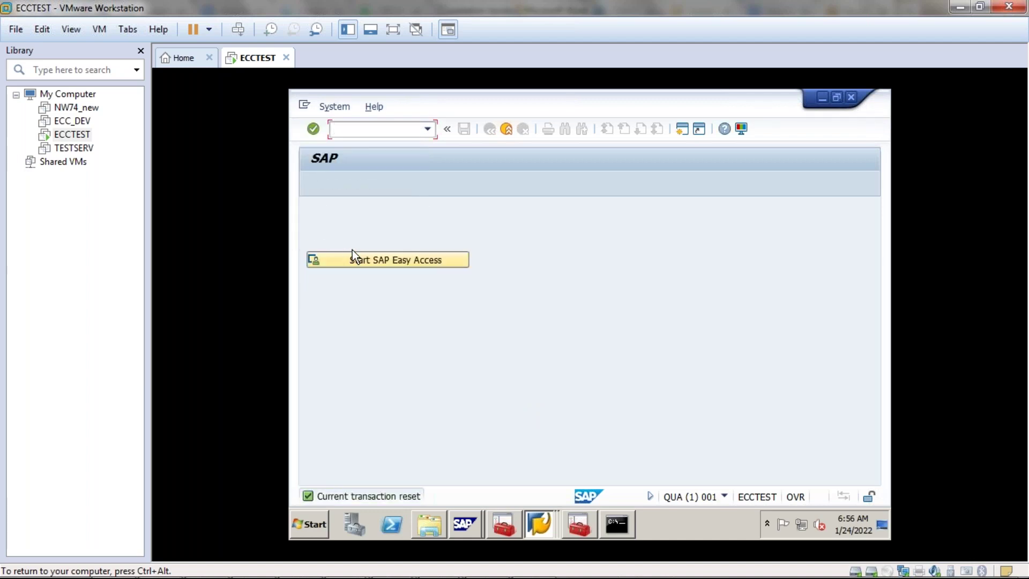
left_click(504, 129)
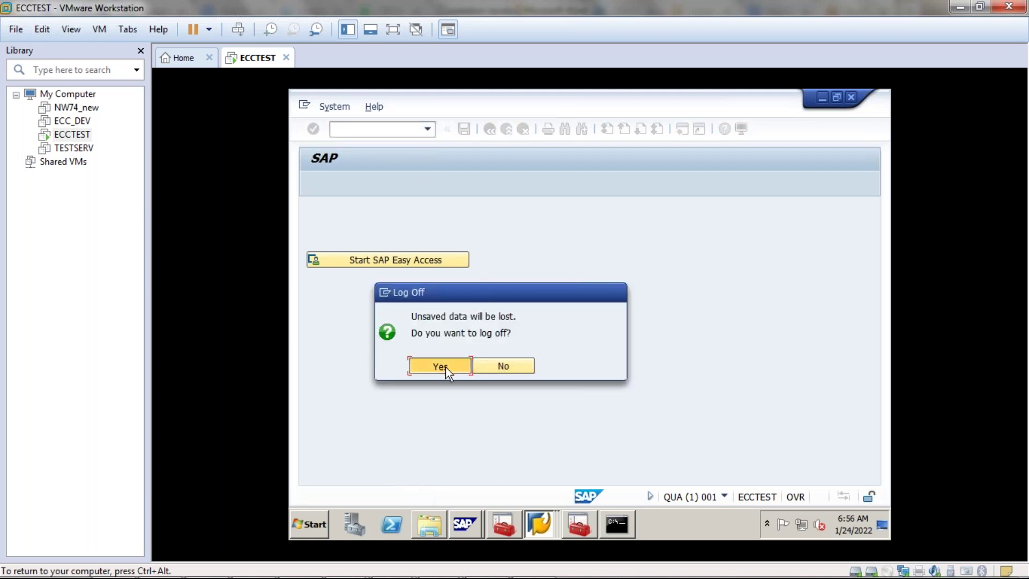
left_click(439, 365)
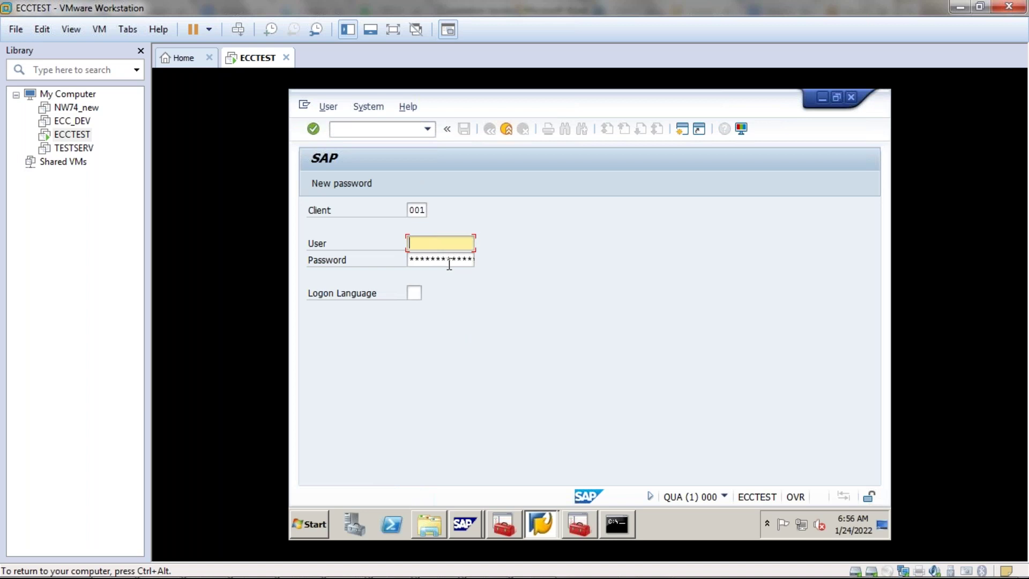
Log on again to client 001 as user demo, entering the account password.
key("BackSpace")
left_click(434, 259)
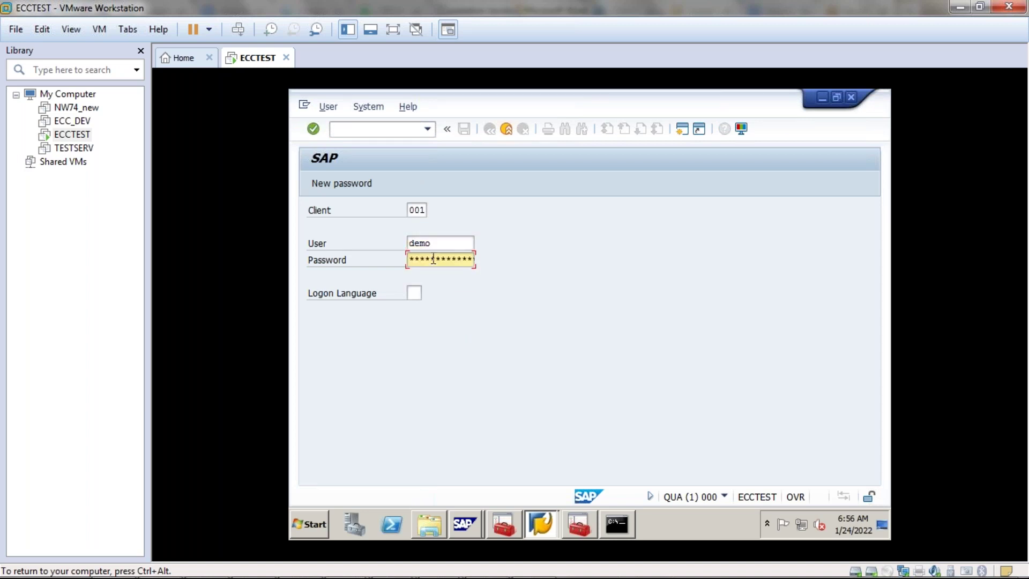
key("Right")
key("Right")
key("Right")
key("Return")
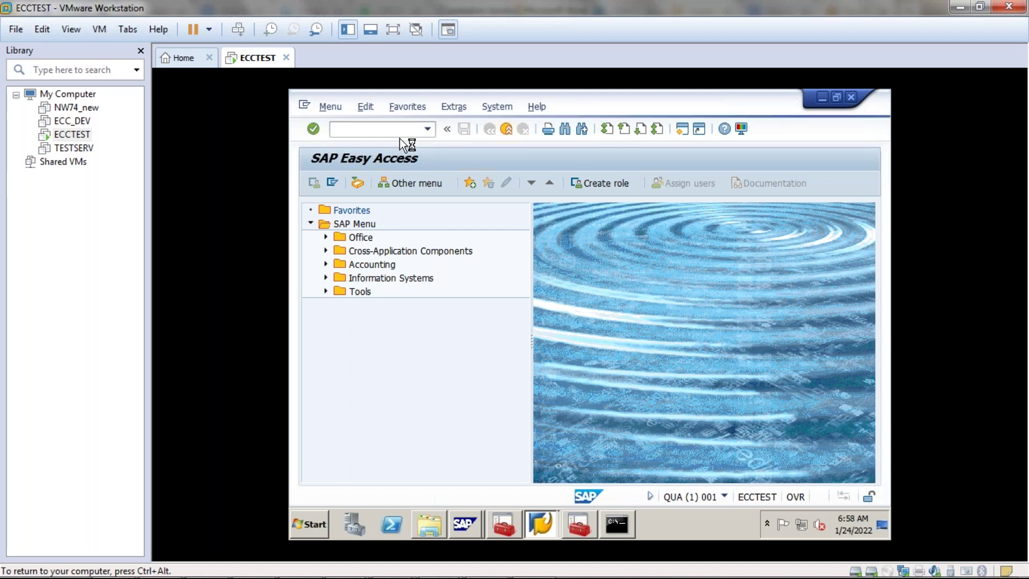
Stop the transaction running in SAP Easy Access and open CCMS: Maintain Operation Modes and Instances from the command history.
left_click(306, 104)
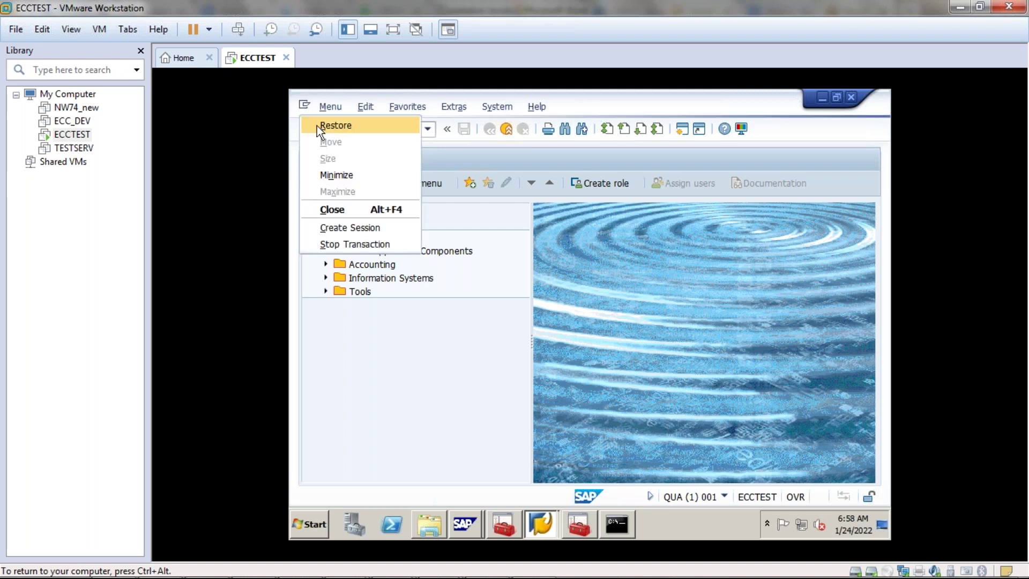
left_click(339, 250)
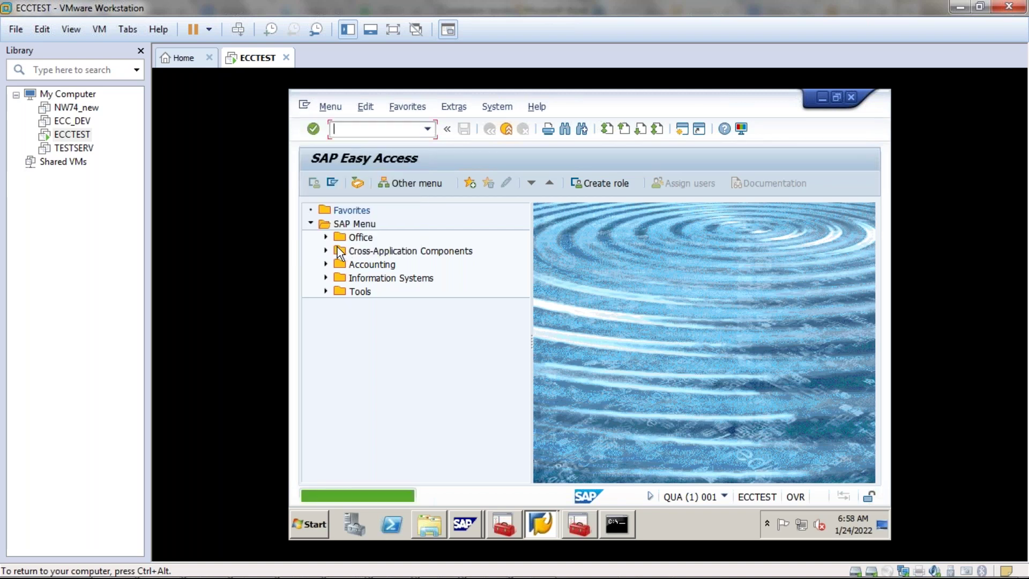
left_click(429, 129)
left_click(348, 142)
left_click(312, 131)
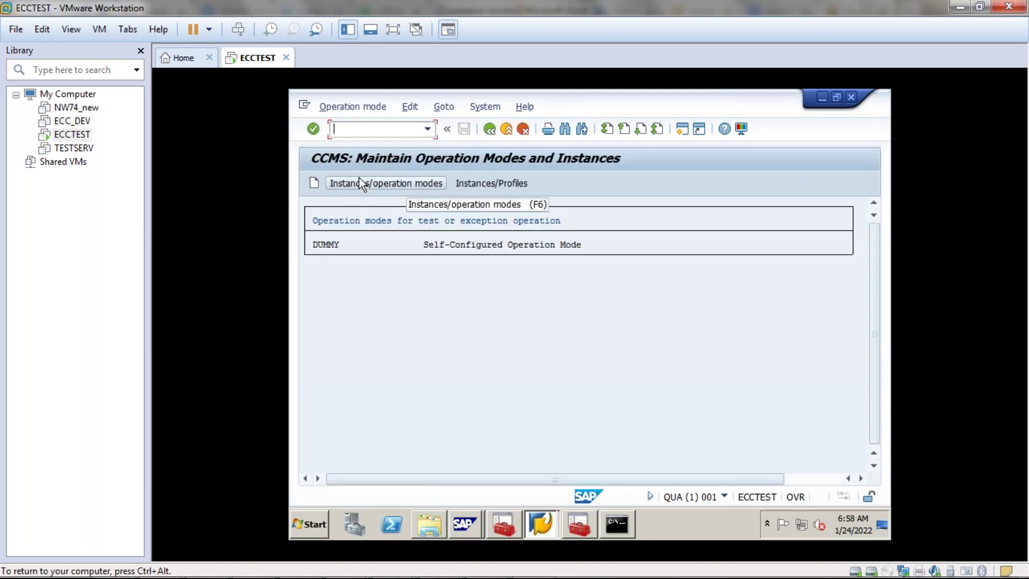
Create and save the operation mode Day_time with the short description "Operations for Day time".
left_click(314, 182)
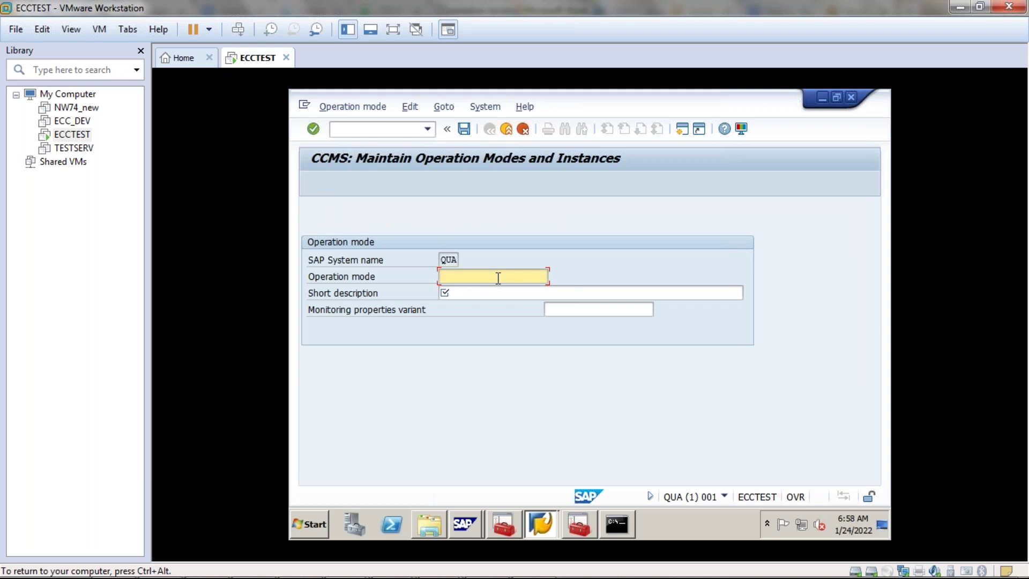
type("Day_time")
left_click(461, 296)
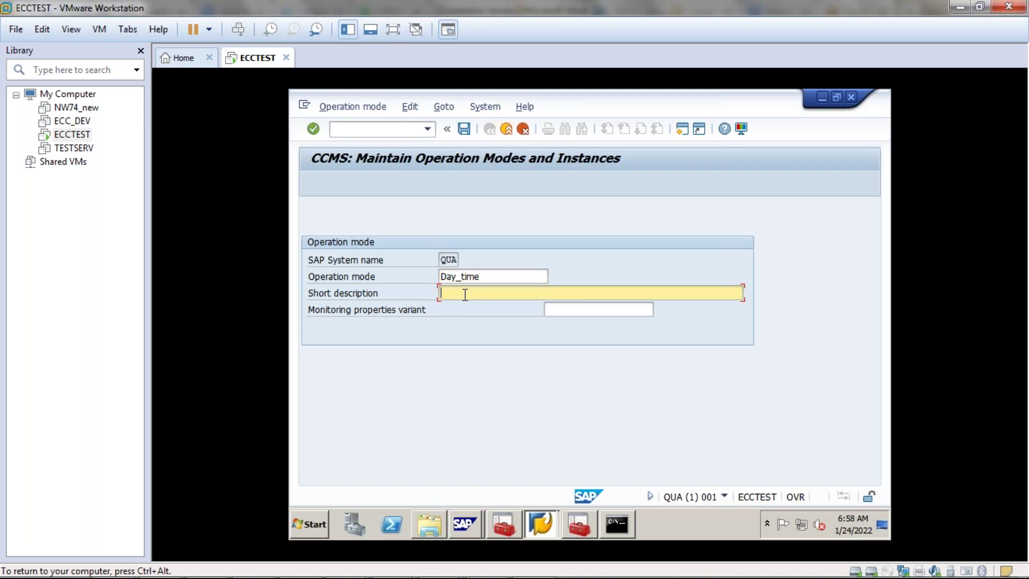
type("Operations for Day time")
left_click(462, 128)
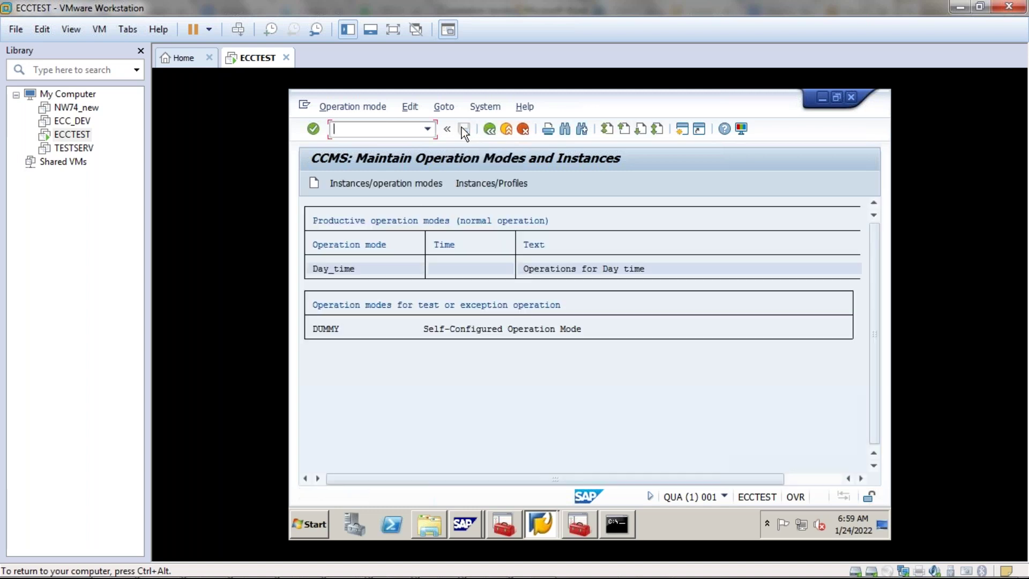
Create and save the operation mode Night-time with the short description "Operations for Night time".
left_click(314, 183)
type("Night")
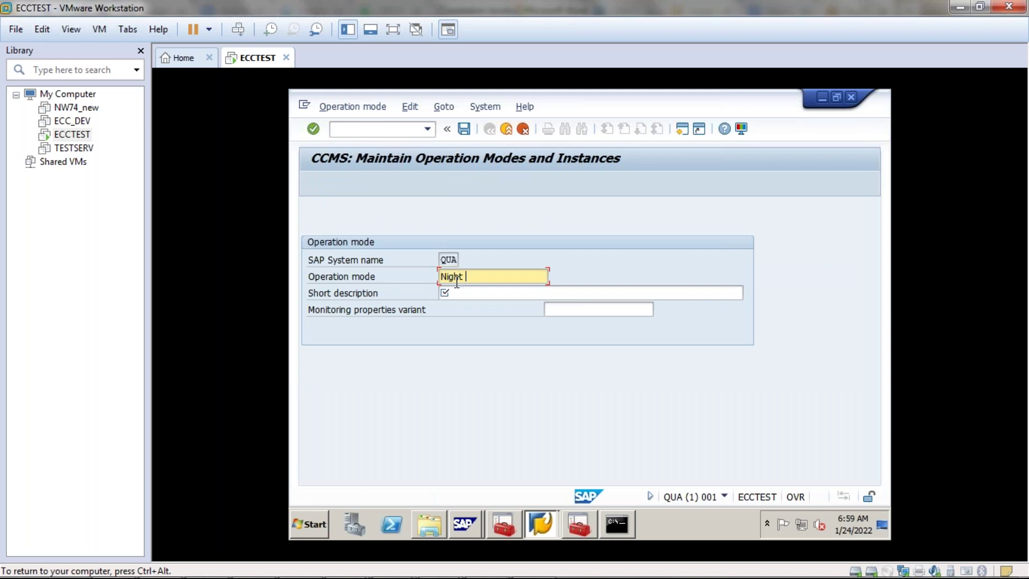
key("BackSpace")
type("-time")
left_click(463, 295)
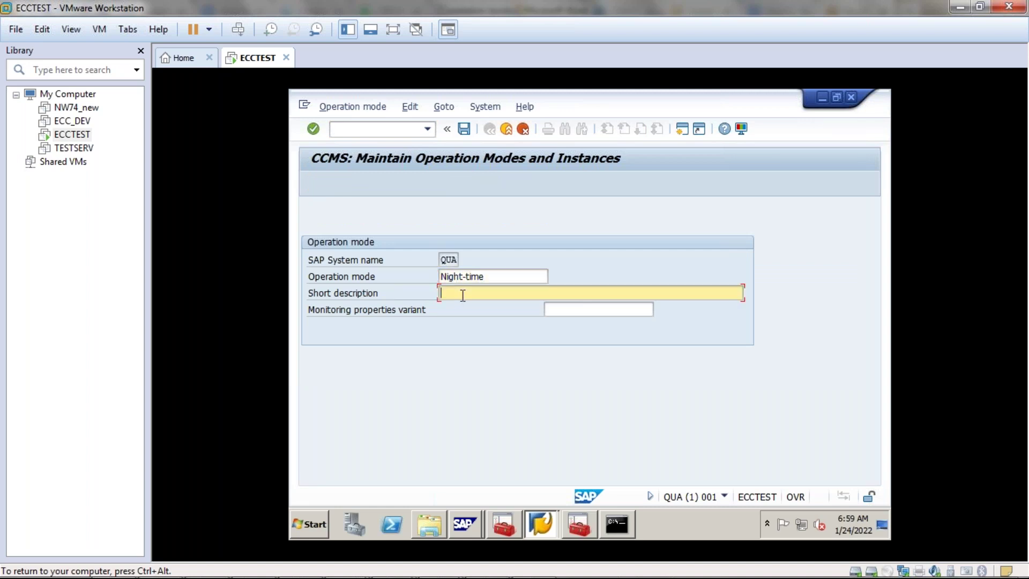
type("Operations for Night time")
key("Return")
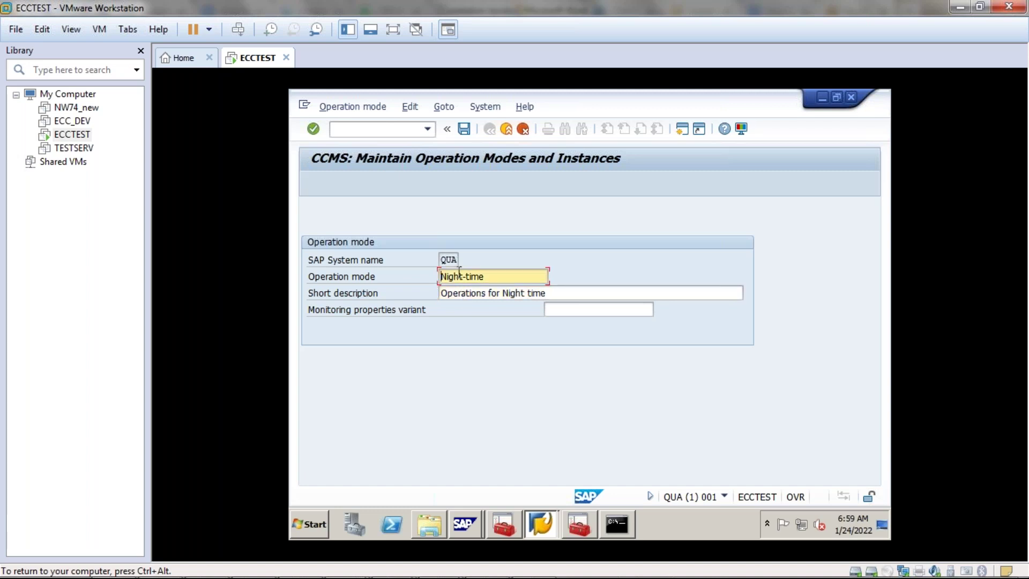
left_click(464, 129)
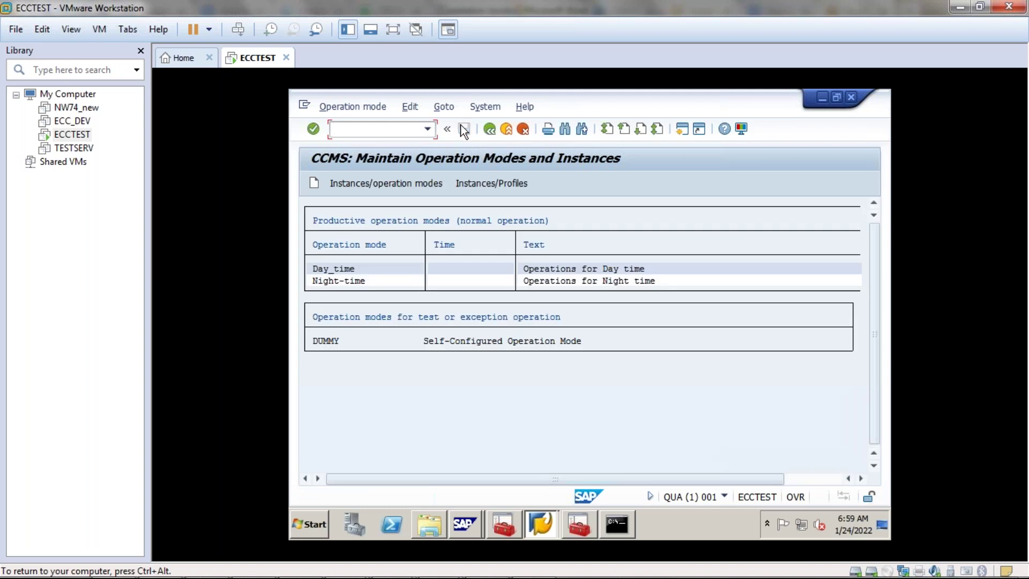
Inspect the Day_time and Night-time entries in the list of productive operation modes.
left_click(350, 269)
left_click(353, 281)
left_click(351, 268)
left_click(352, 280)
double_click(352, 280)
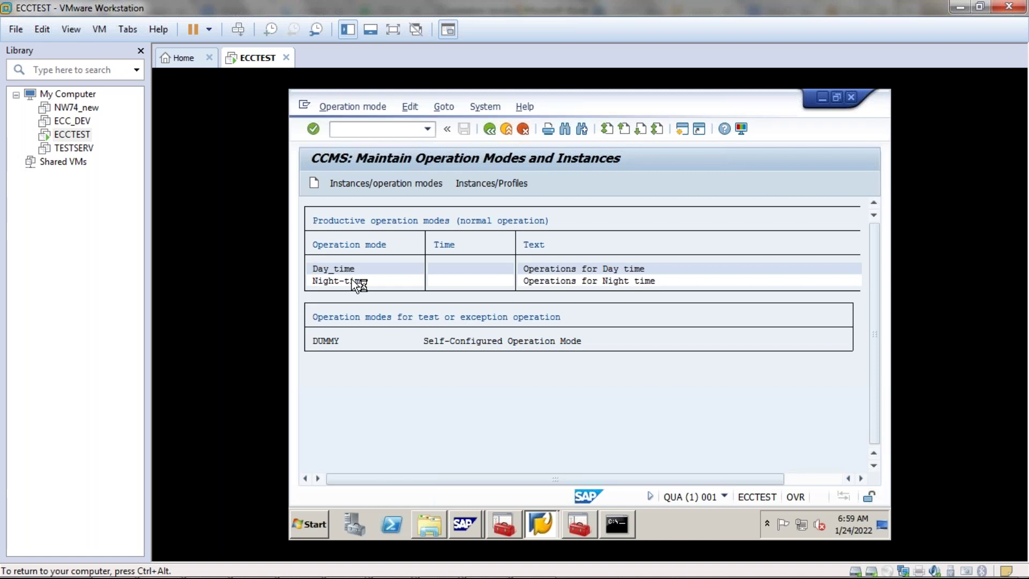
left_click(496, 130)
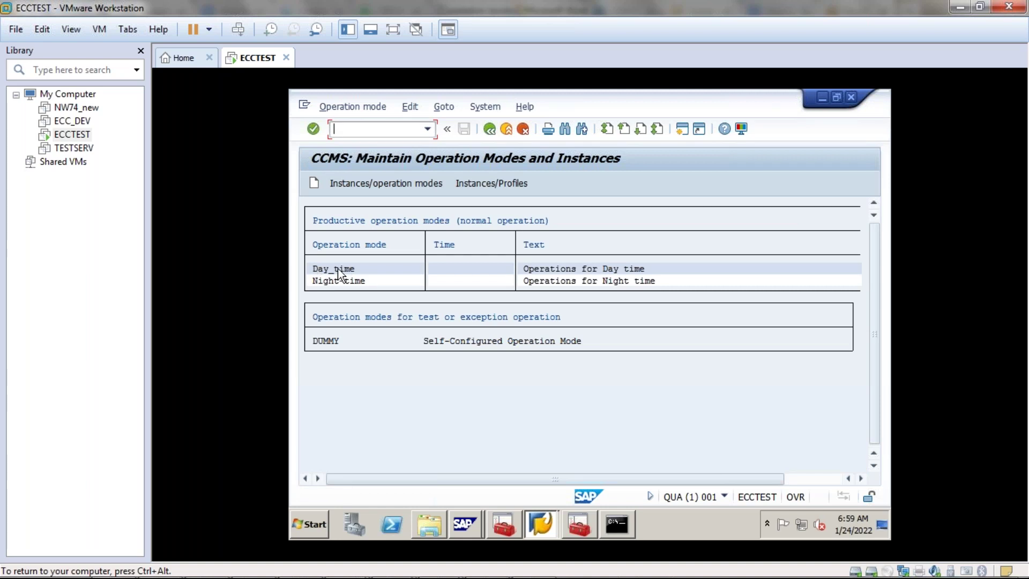
left_click(340, 268)
left_click(344, 269)
left_click(357, 281)
Start transaction SM63 with /nsm63 and open the Normal operation (24 hr) mode set for changing.
left_click(429, 131)
left_click(367, 132)
type("/nsm63")
key("Return")
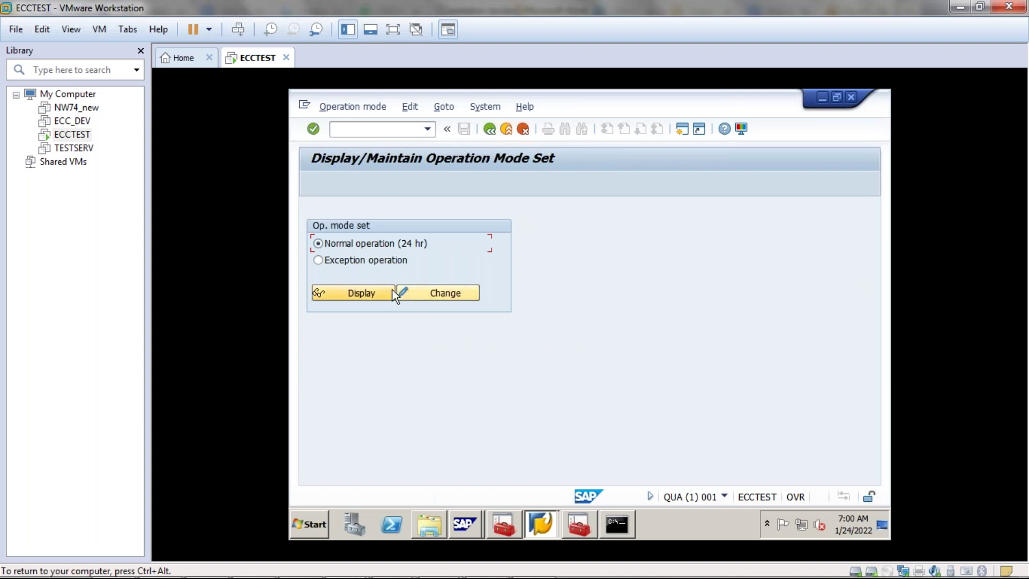
left_click(420, 296)
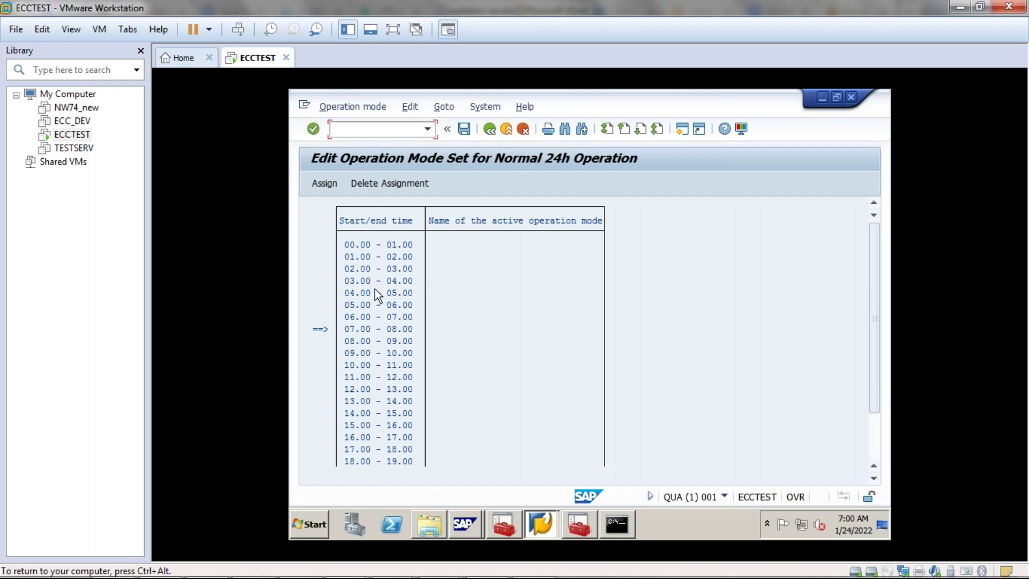
Assign the operation mode Day_time to the interval from 07.00 to 20.00.
left_click(362, 328)
left_click(352, 328)
scroll(394, 366, "down", 1)
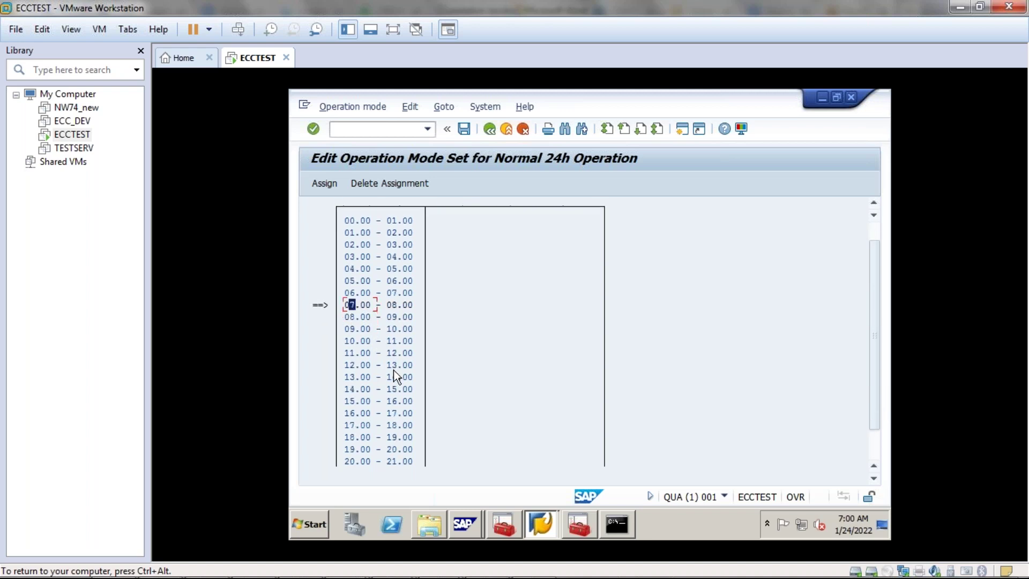
left_click(352, 449)
left_click(364, 450)
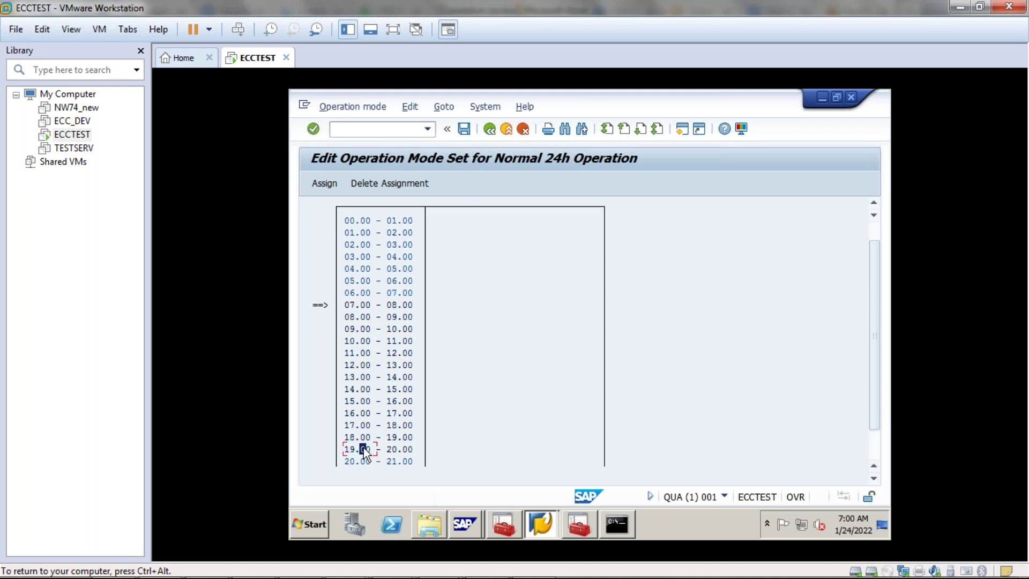
left_click(330, 187)
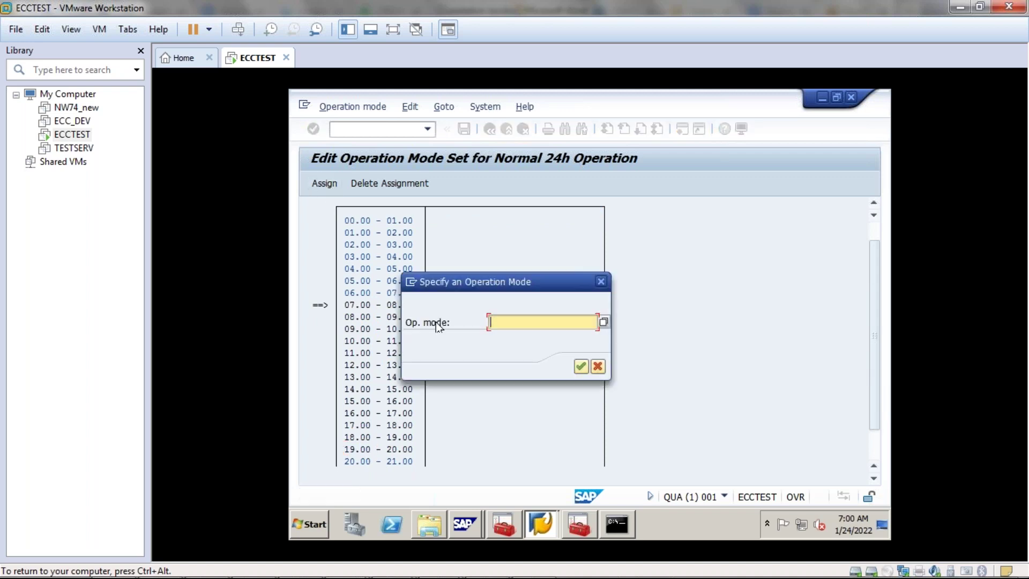
left_click(601, 323)
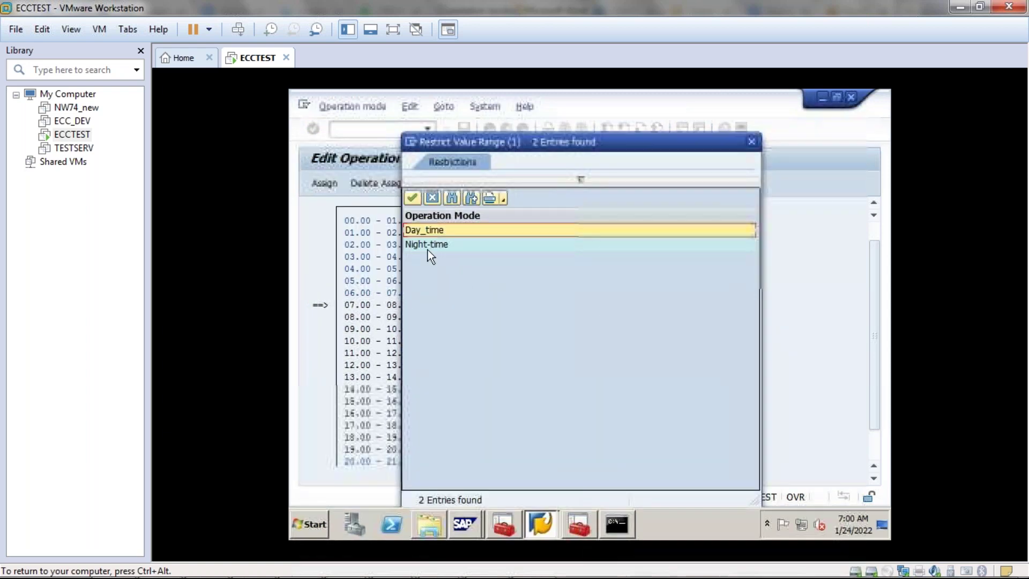
double_click(411, 229)
left_click(581, 366)
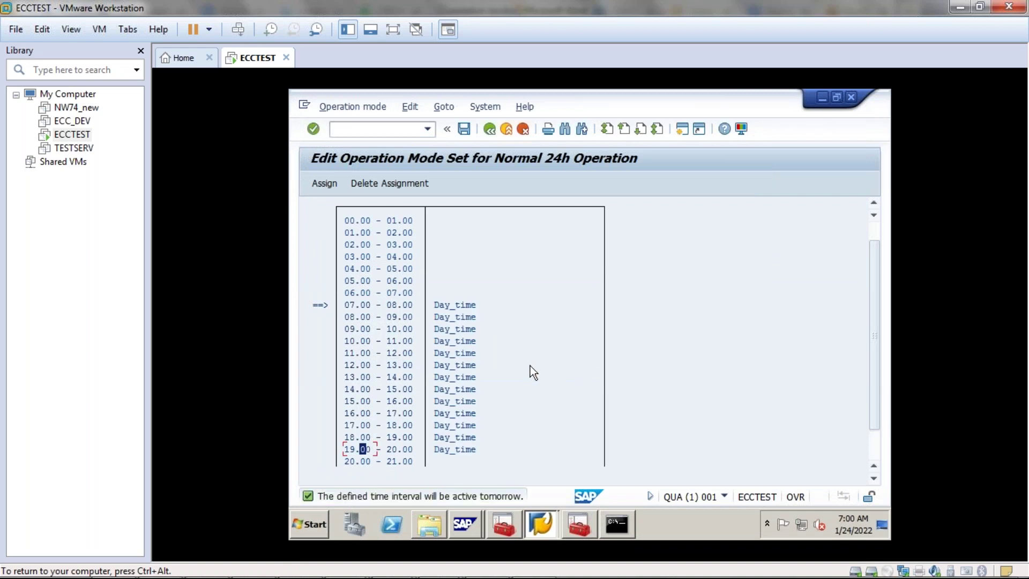
Assign the operation mode Night-time to the interval from 20.00 to 07.00 and save the operation mode set.
left_click(352, 462)
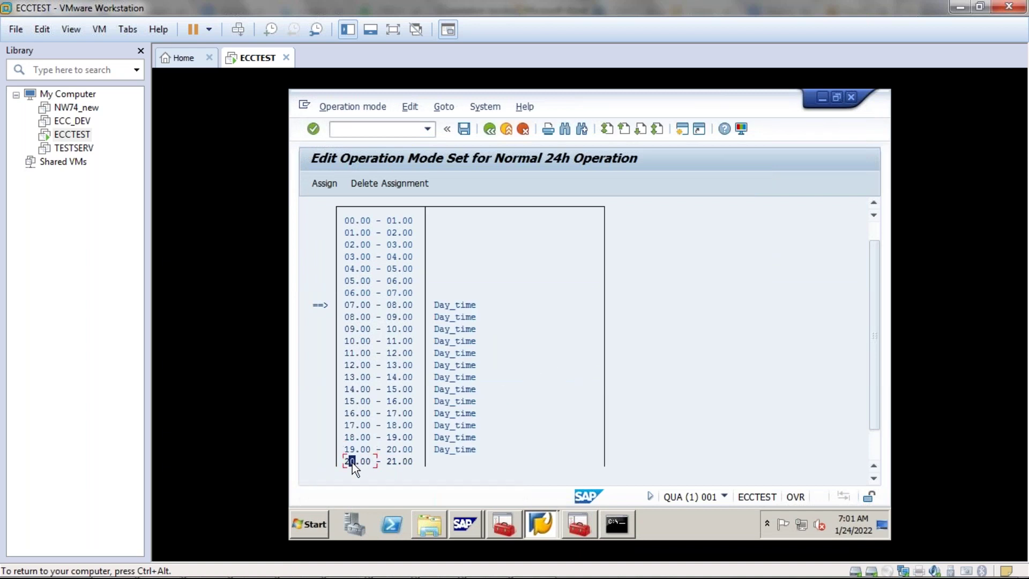
left_click(405, 293)
left_click(324, 184)
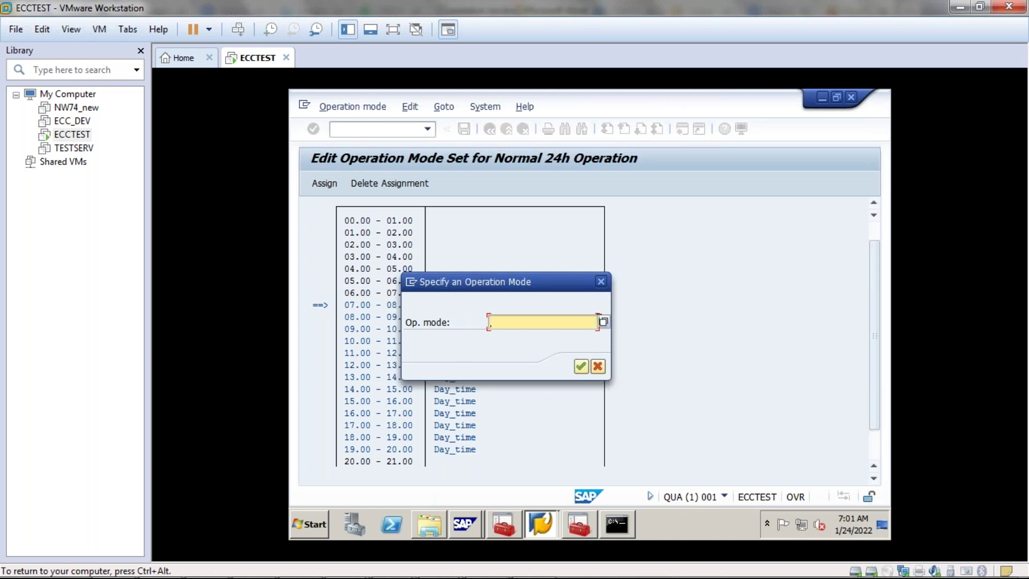
left_click(602, 322)
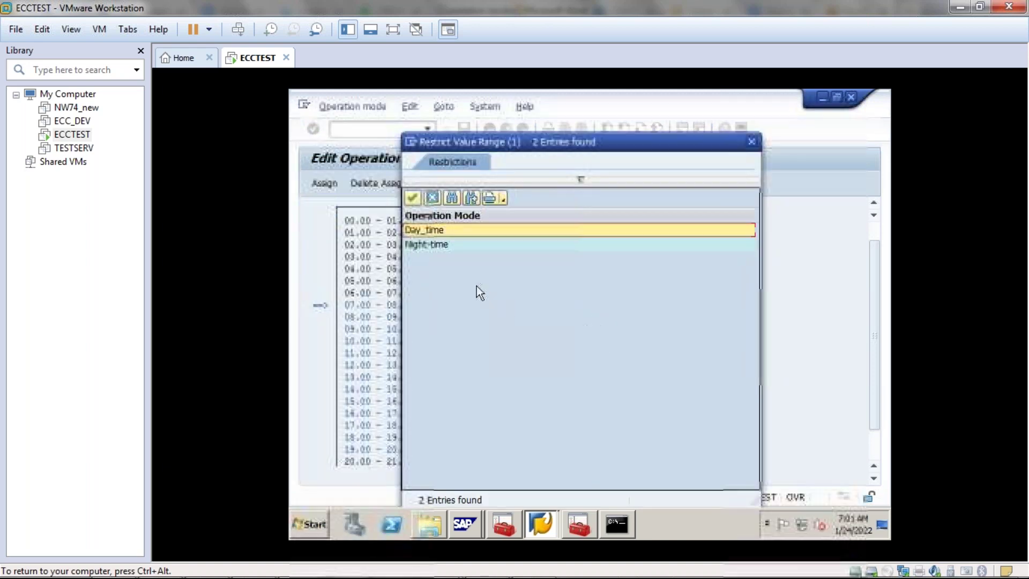
double_click(445, 244)
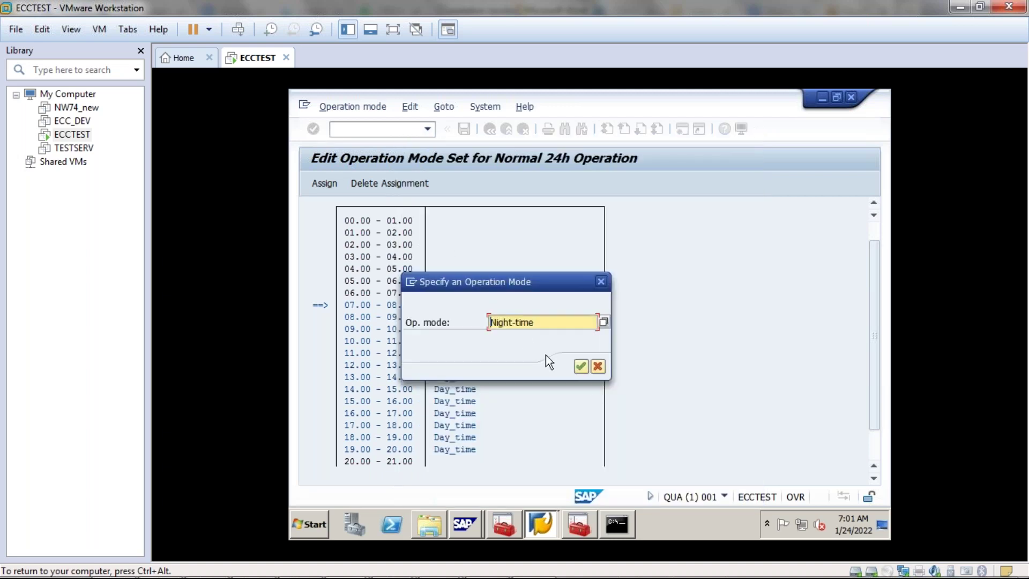
left_click(581, 365)
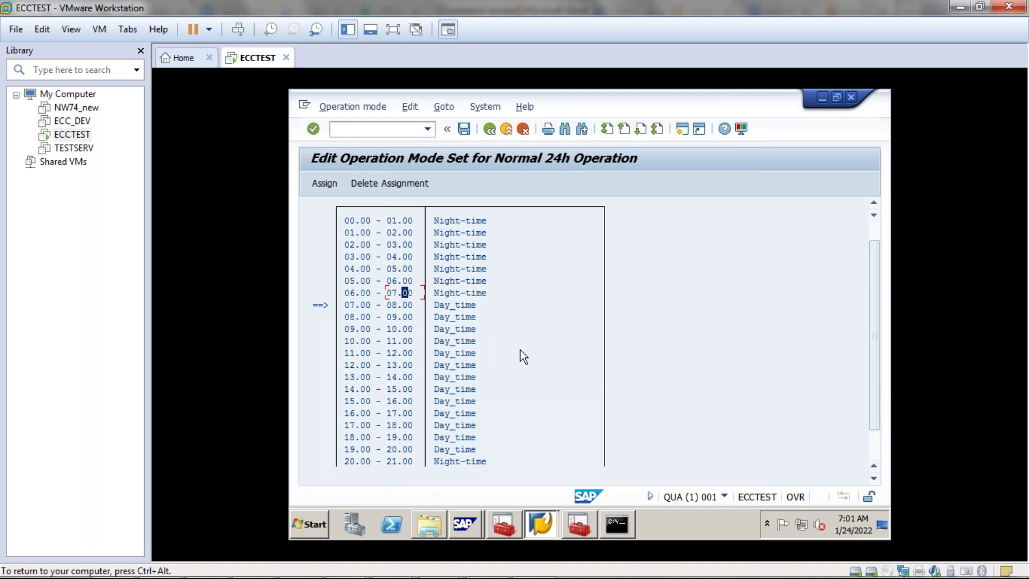
scroll(487, 350, "down", 2)
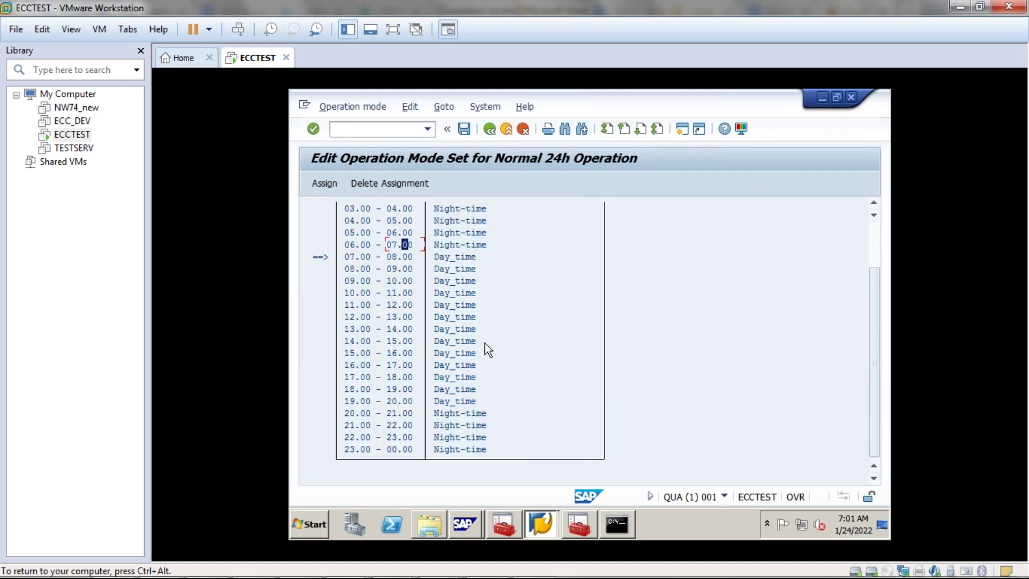
scroll(488, 349, "up", 3)
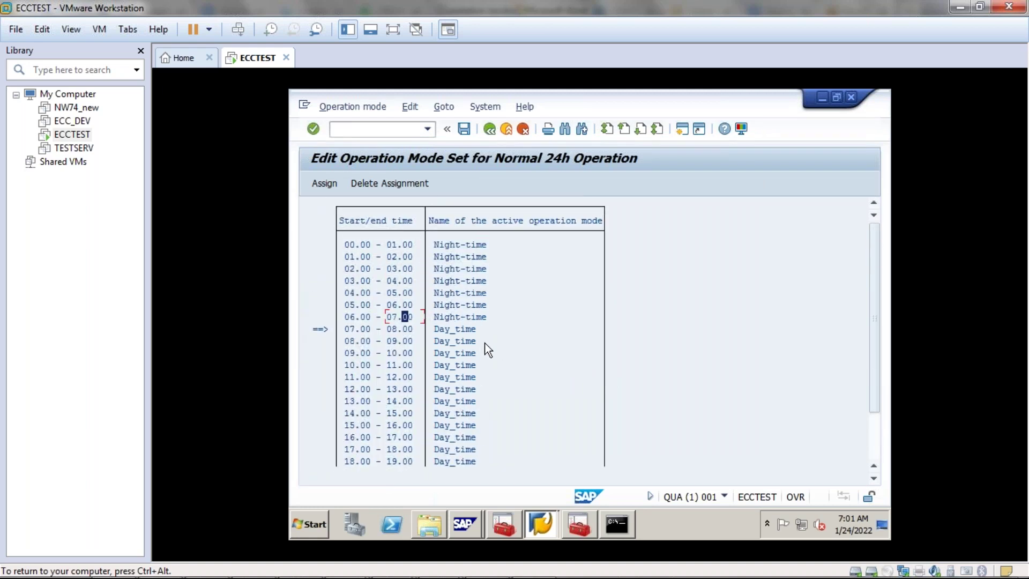
left_click(471, 130)
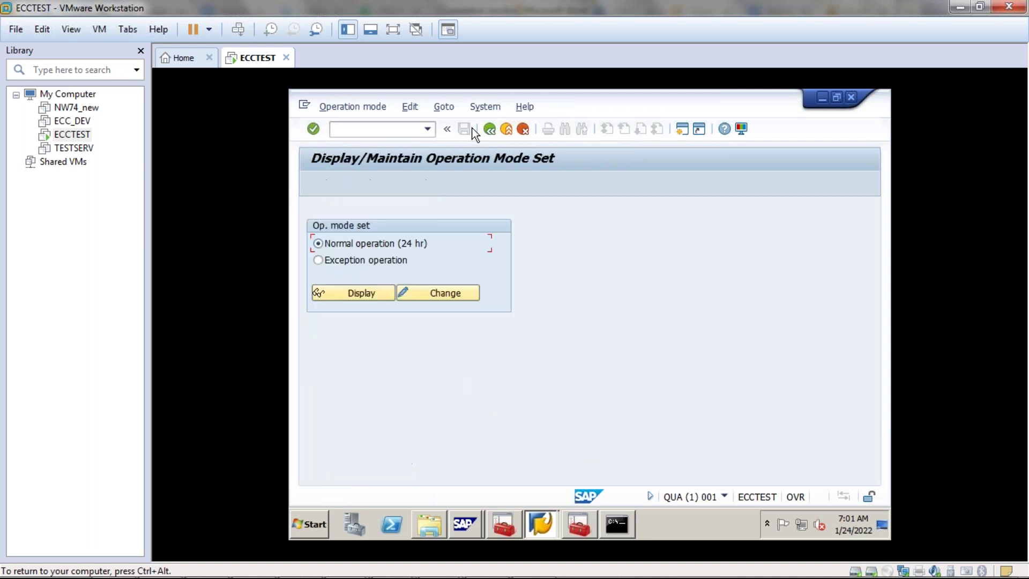
Open transaction RZ04 in a new session with /orz04 and check the time intervals of Day_time and Night-time.
left_click(427, 129)
left_click(334, 140)
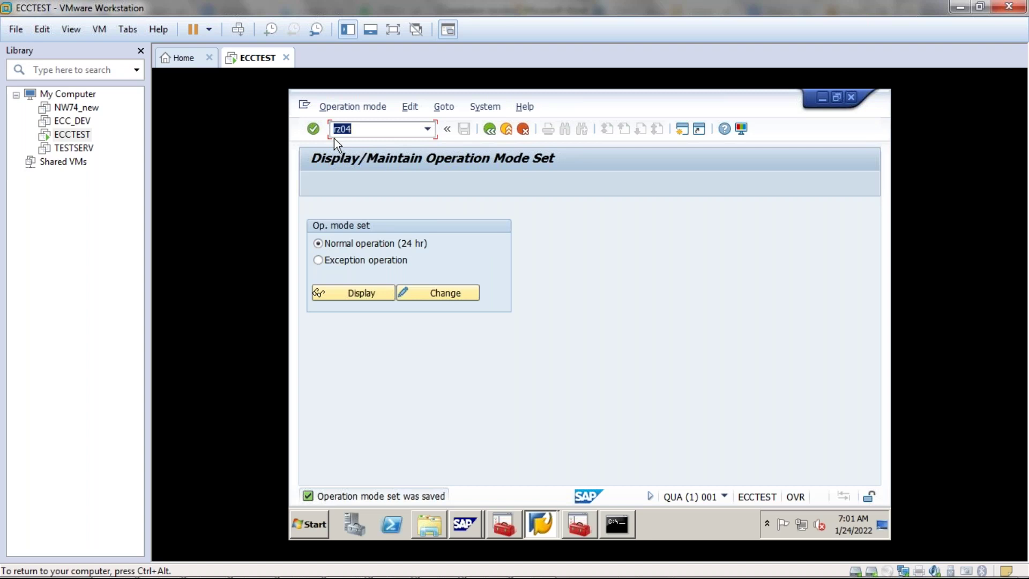
left_click(335, 132)
type("/o")
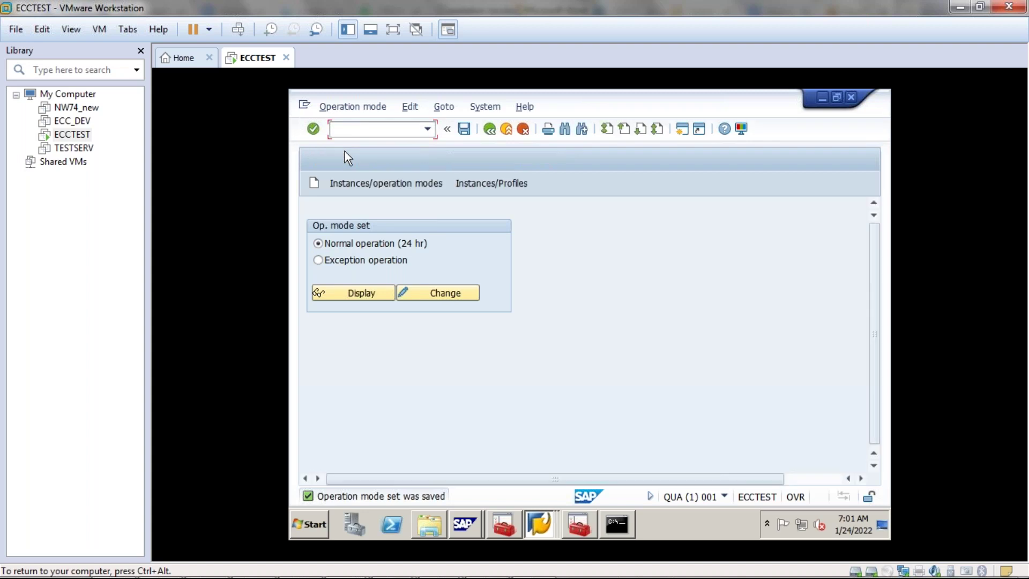
left_click(445, 268)
left_click(509, 268)
left_click(443, 281)
left_click(489, 281)
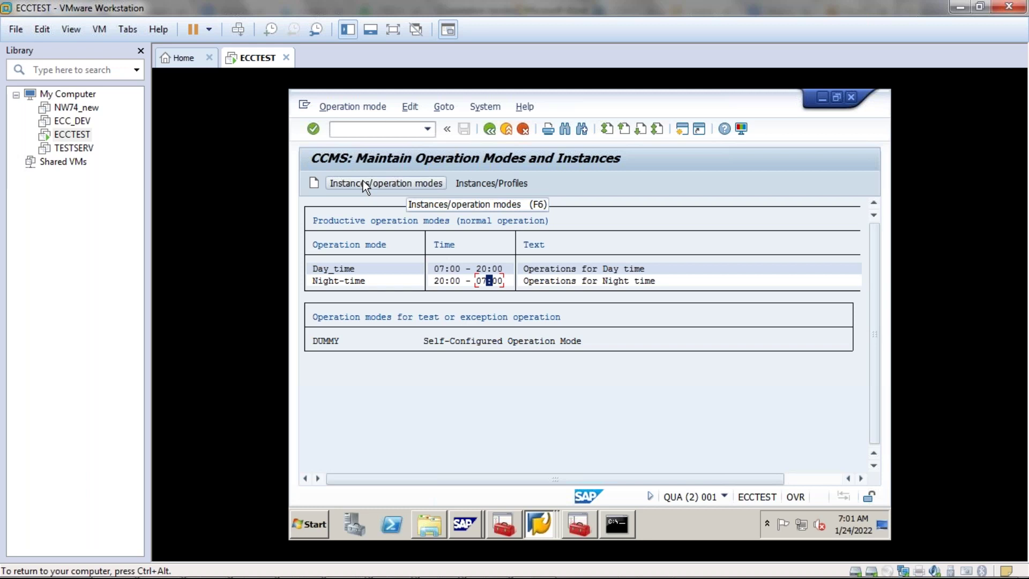
Open transaction SM50 in a new session with /osm50, dismiss the security notice and check the dialog and background process totals.
left_click(359, 131)
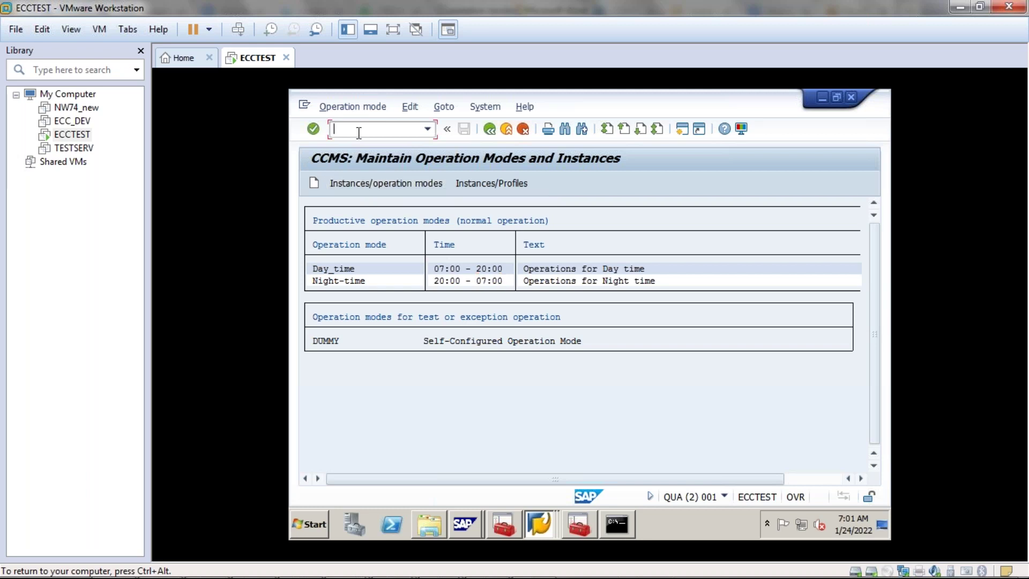
type("/osm50")
mouse_move(530, 520)
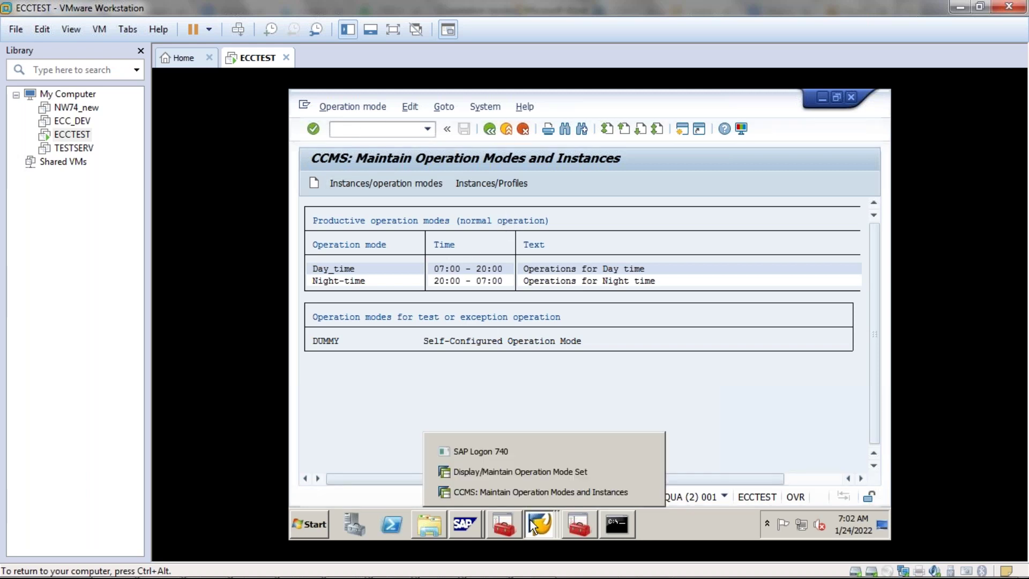
left_click(523, 481)
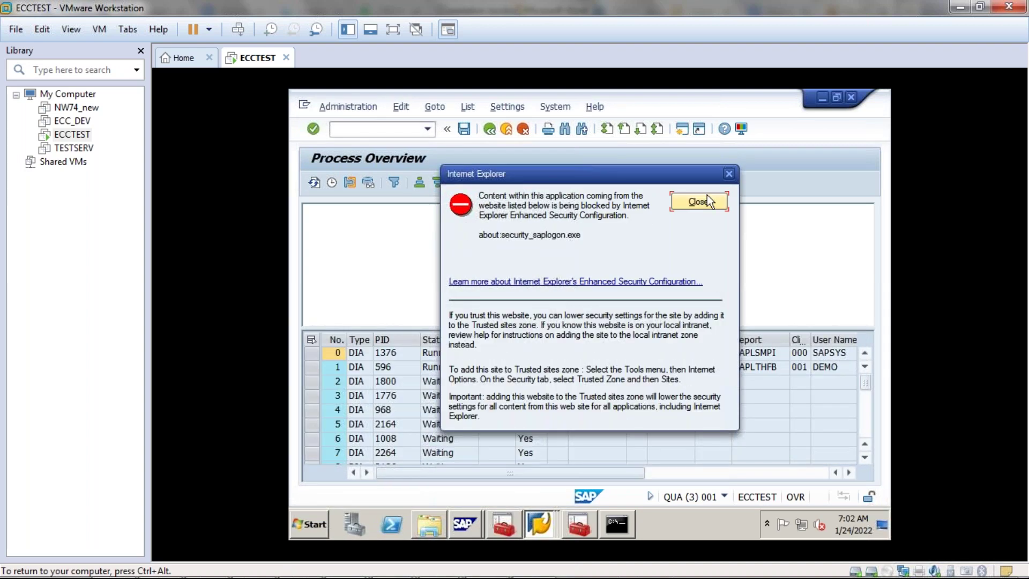
left_click(707, 195)
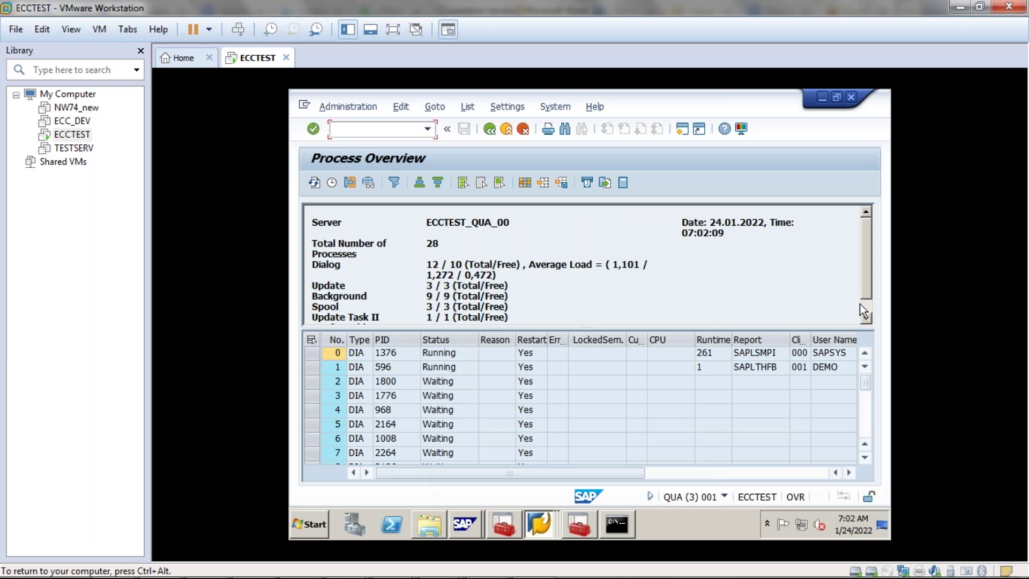
left_click(867, 320)
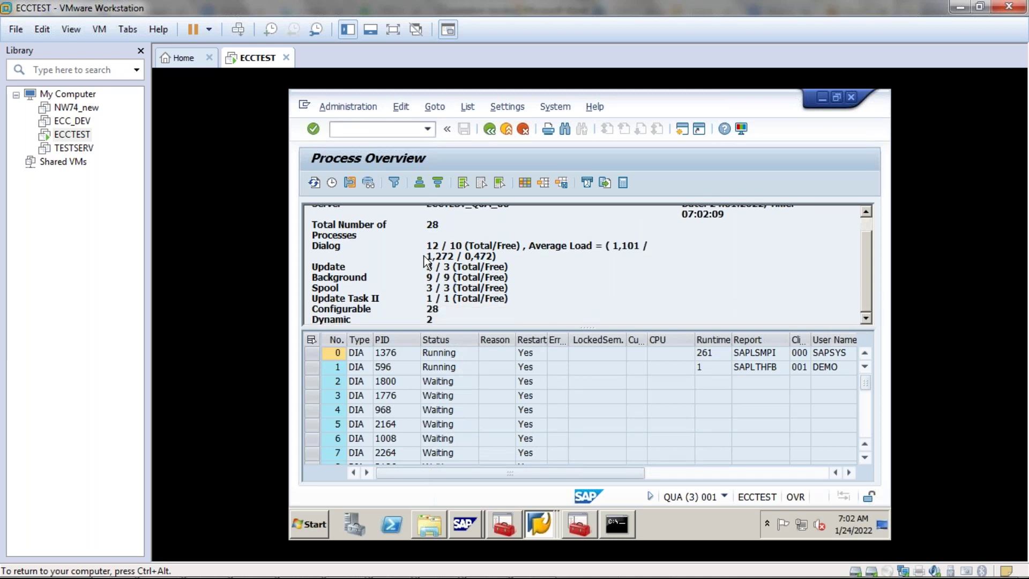
left_click_drag(429, 247, 449, 245)
left_click_drag(426, 278, 433, 278)
Add the lines "12 dia" and "9 back" below the existing notes in Notepad, then return to the virtual machine.
mouse_move(330, 563)
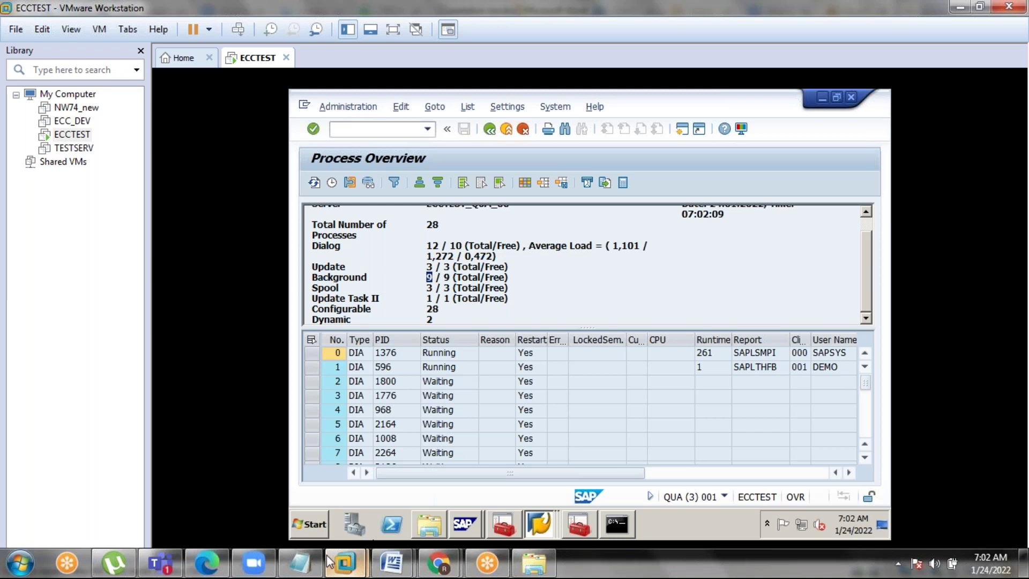
left_click(300, 563)
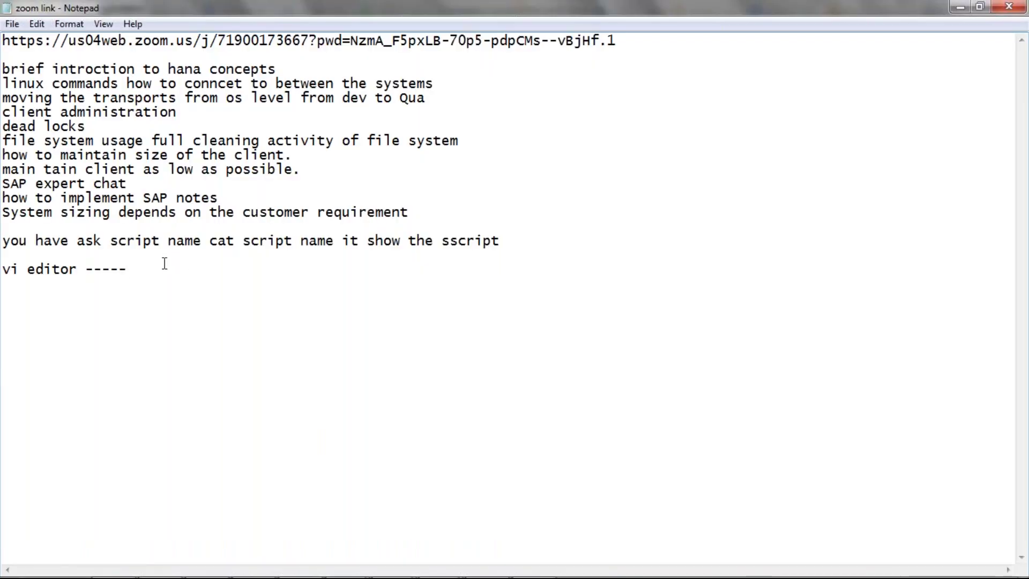
key("Return")
key("Return")
type("12 di")
key("BackSpace")
type("a")
key("Return")
type("9 back")
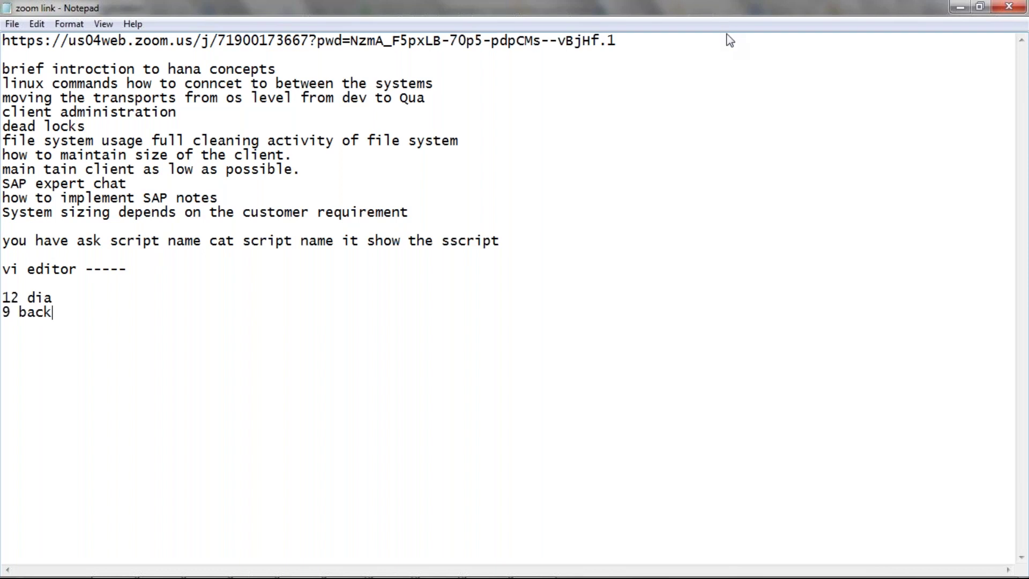
left_click(961, 7)
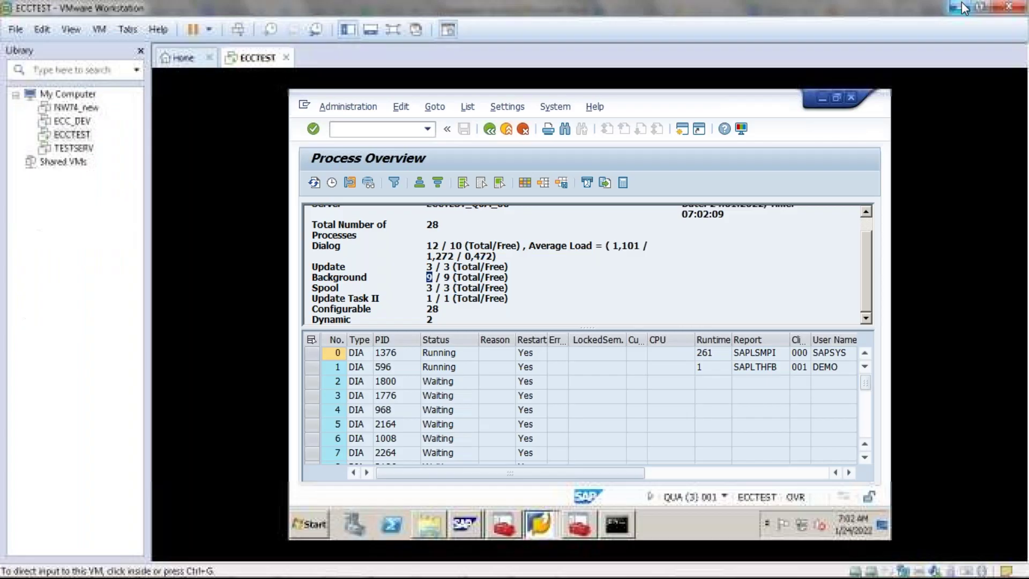
Look through the dialog and background work processes listed in the Process Overview.
left_click(392, 279)
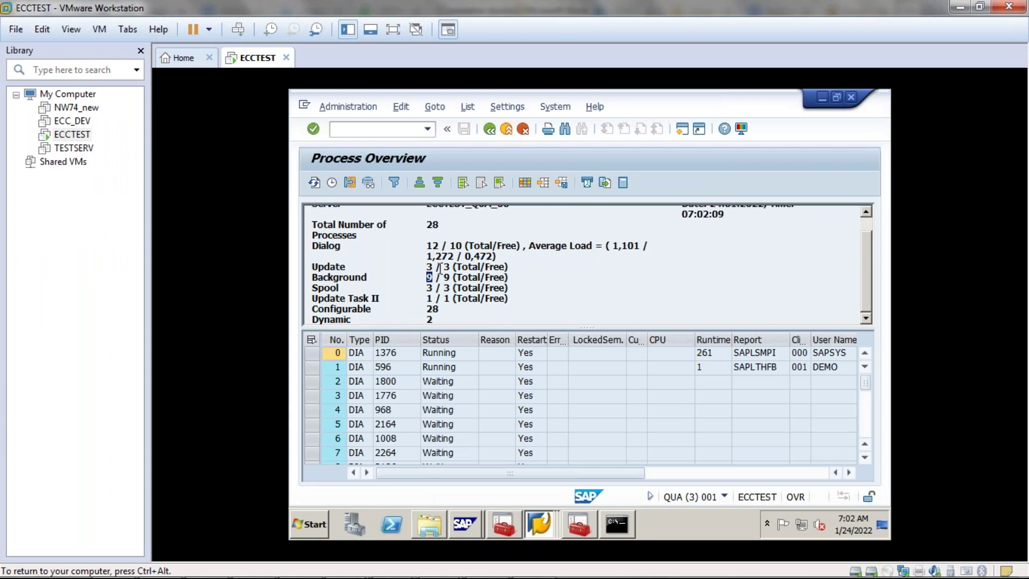
left_click(435, 371)
scroll(436, 371, "down", 5)
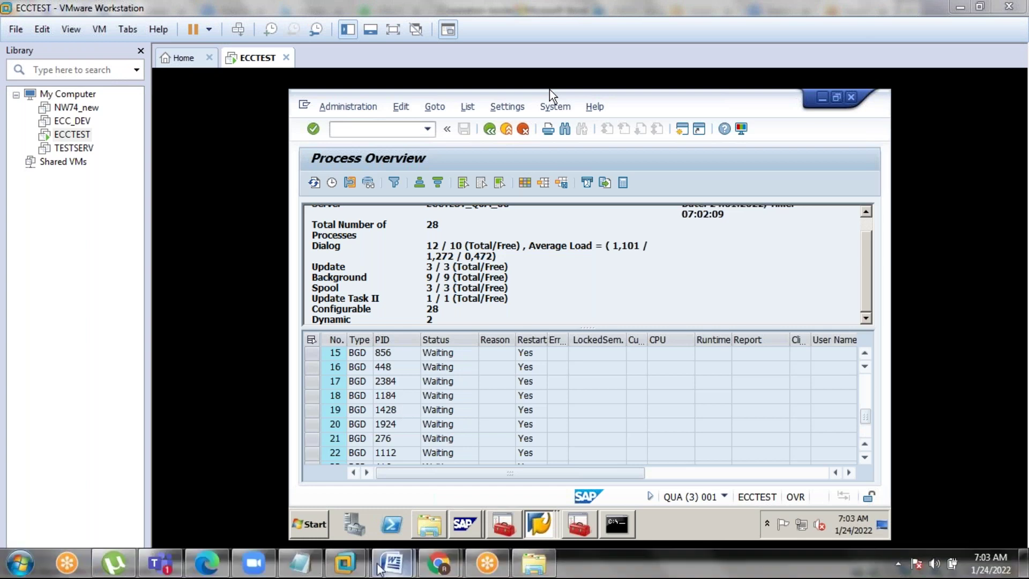
Return to the CCMS operation modes session and start a new instance from the instances/operation modes view.
left_click(541, 531)
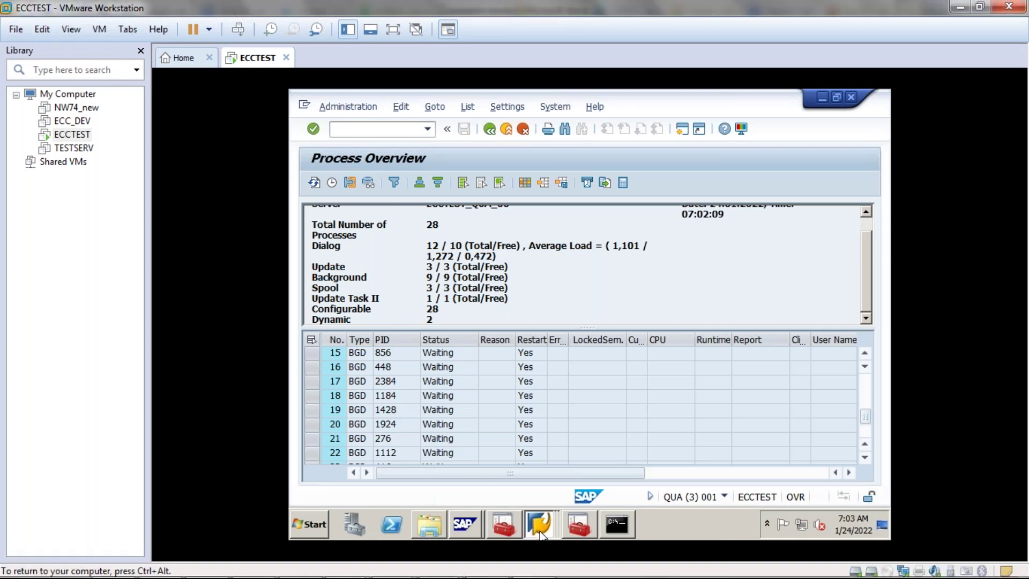
right_click(540, 533)
left_click(542, 472)
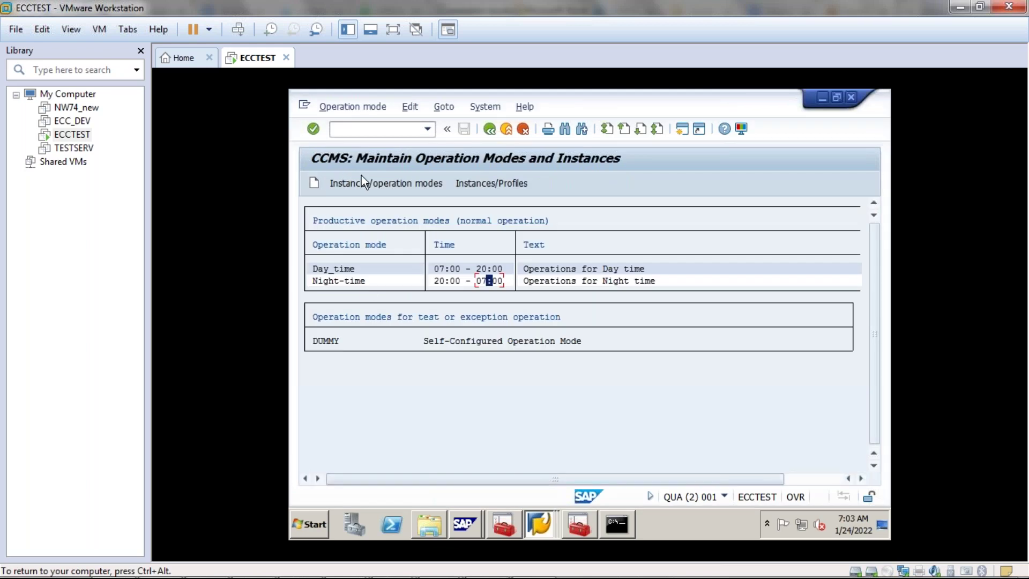
left_click(380, 180)
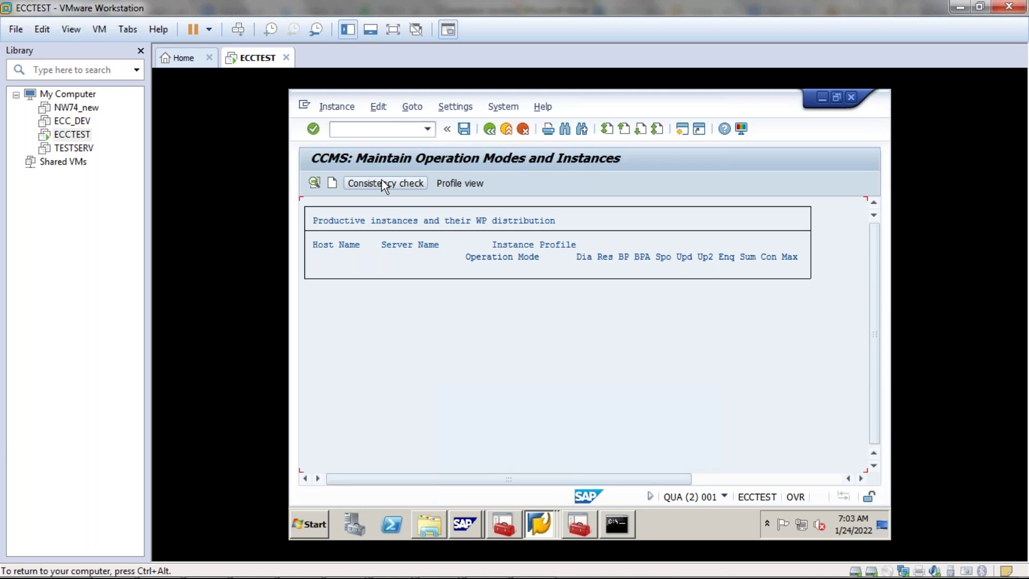
left_click(332, 182)
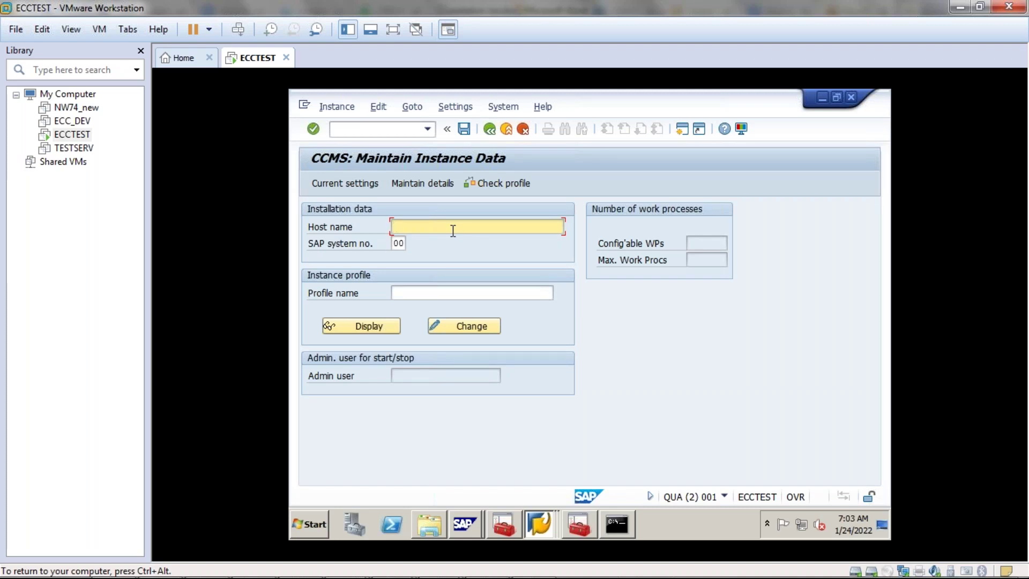
Set the instance's host name to ECCTEST and choose the instance profile QUA_DVEBMGS00_ECCTEST.
type("ECCTEST")
left_click(440, 293)
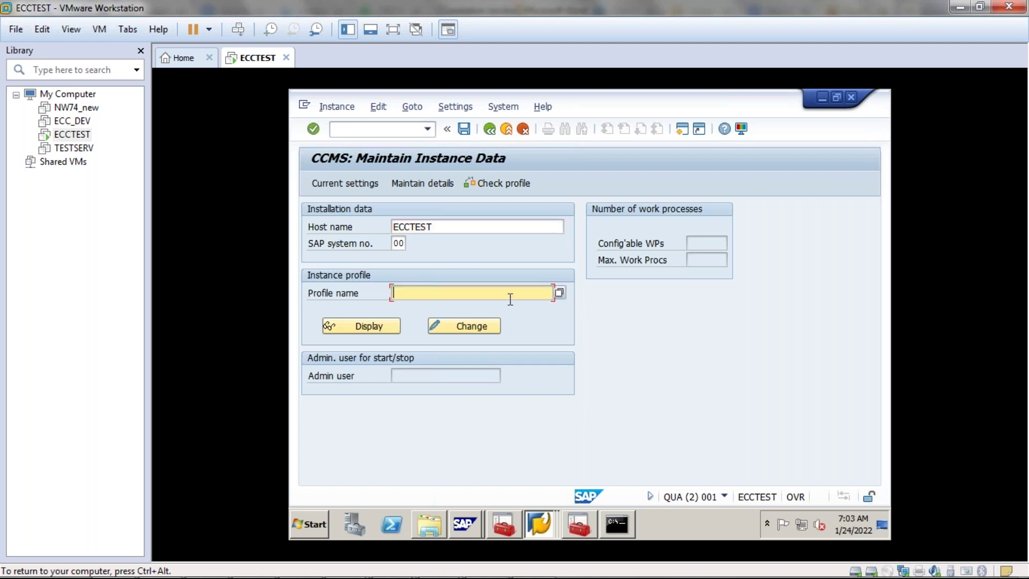
left_click(562, 289)
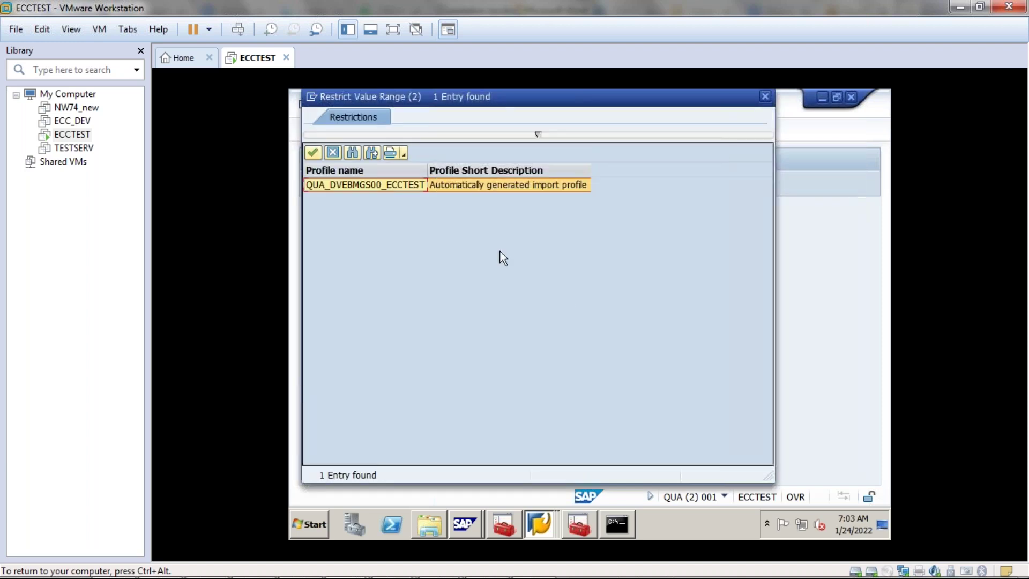
double_click(403, 185)
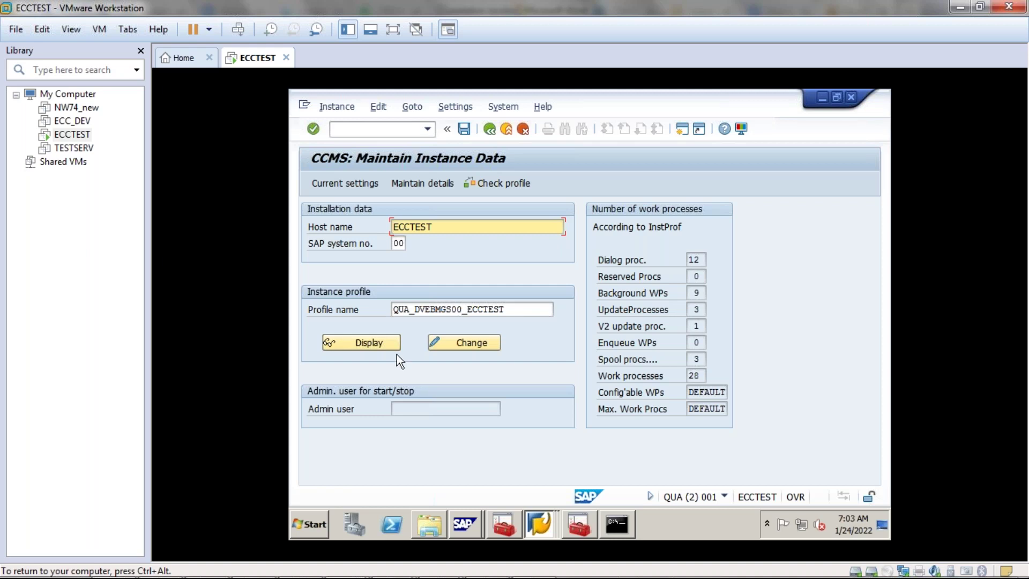
Display the profile's work process and buffer values, then return and check the instance's dialog and background process numbers.
left_click(371, 342)
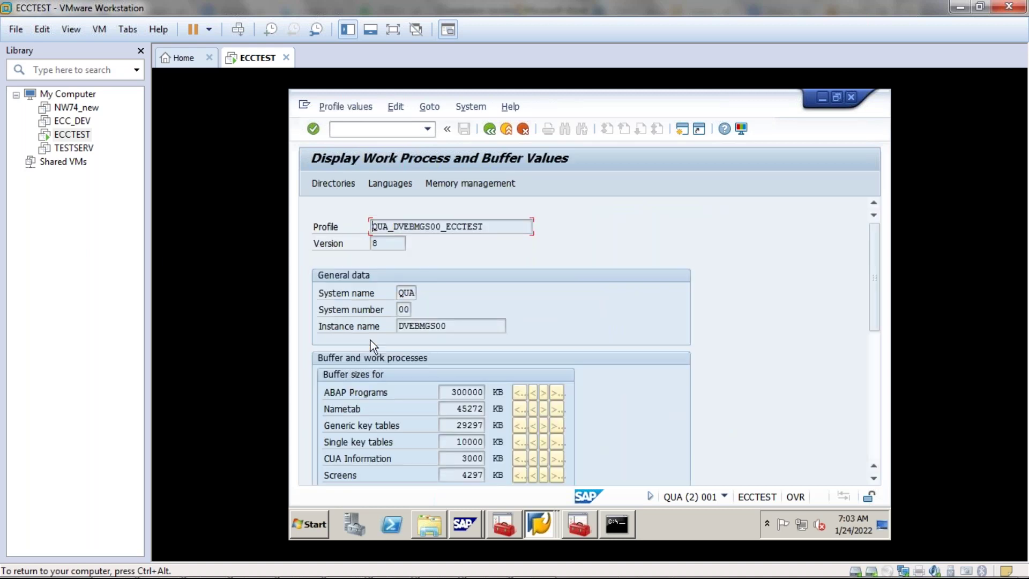
scroll(370, 339, "down", 1)
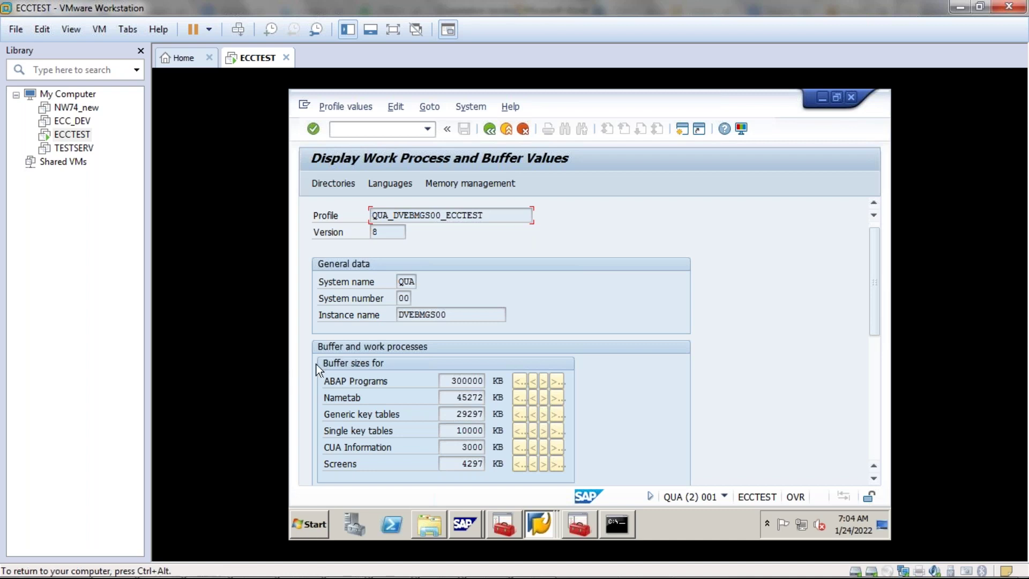
left_click(490, 129)
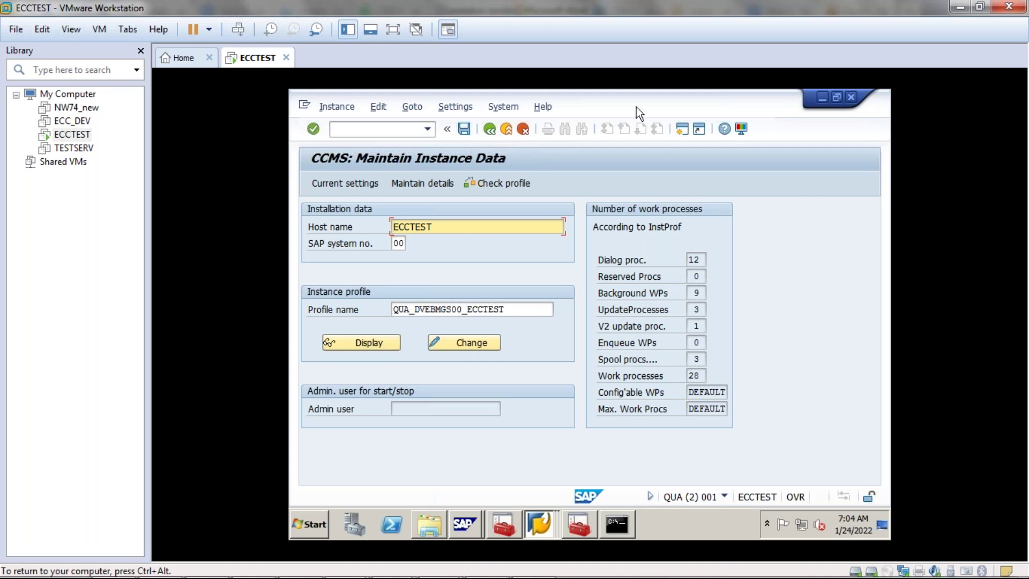
left_click(699, 261)
left_click(706, 290)
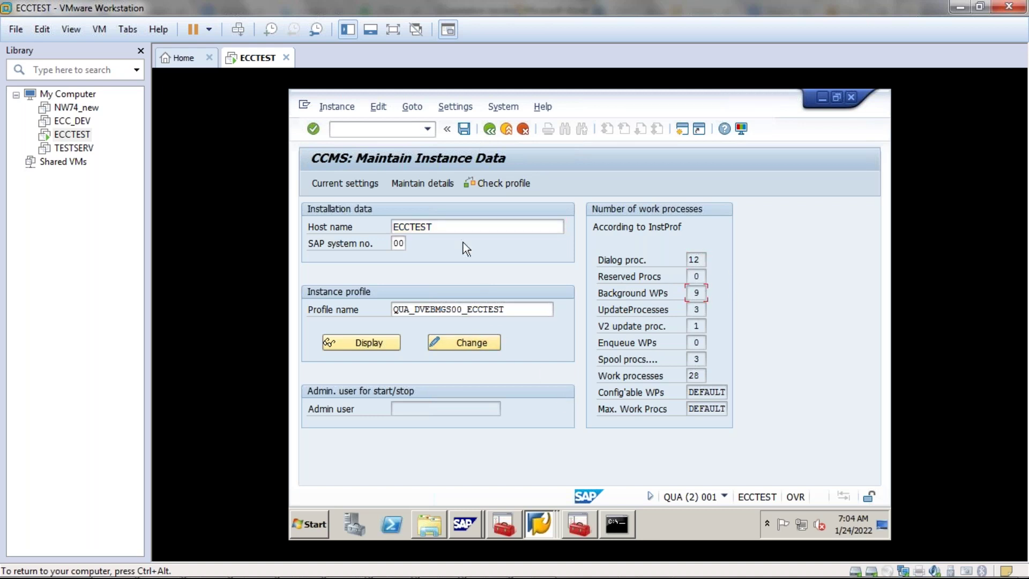
left_click(466, 128)
left_click(475, 204)
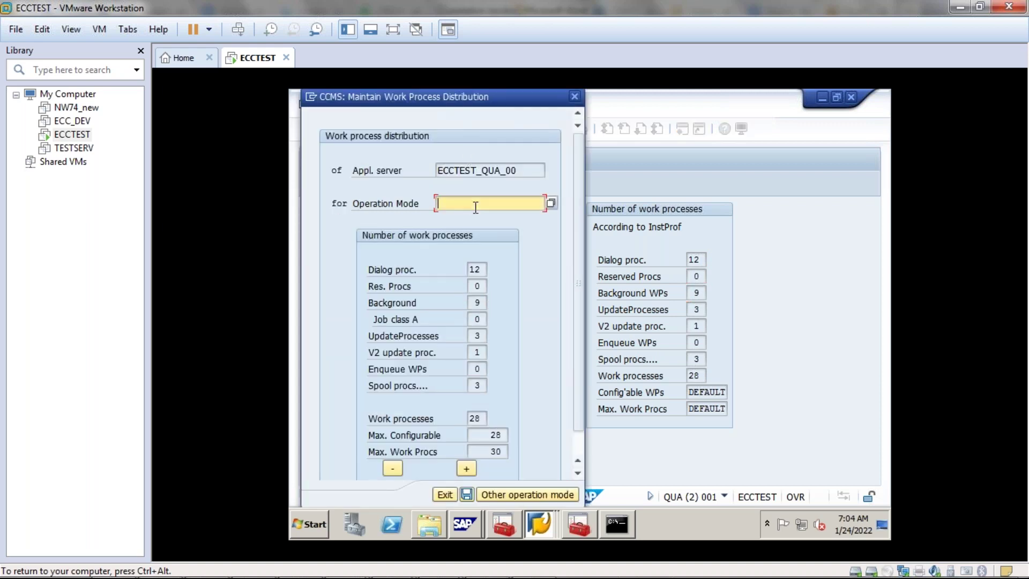
left_click(553, 202)
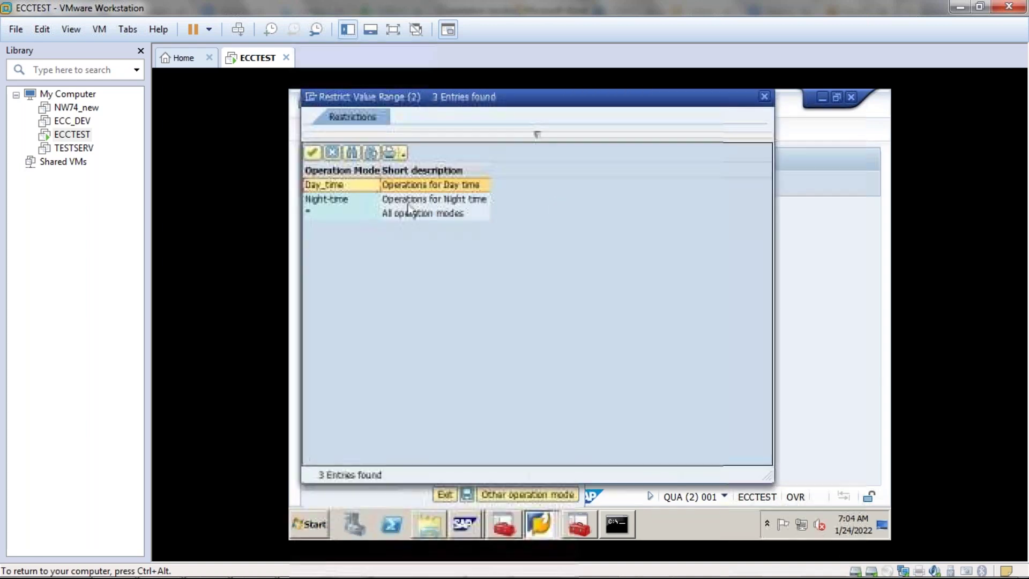
double_click(328, 186)
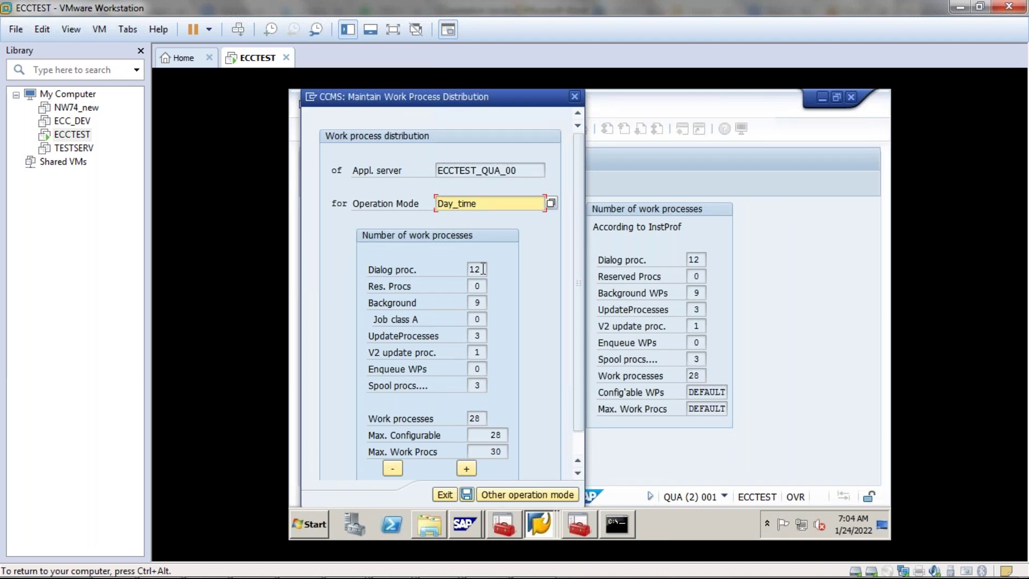
left_click(470, 302)
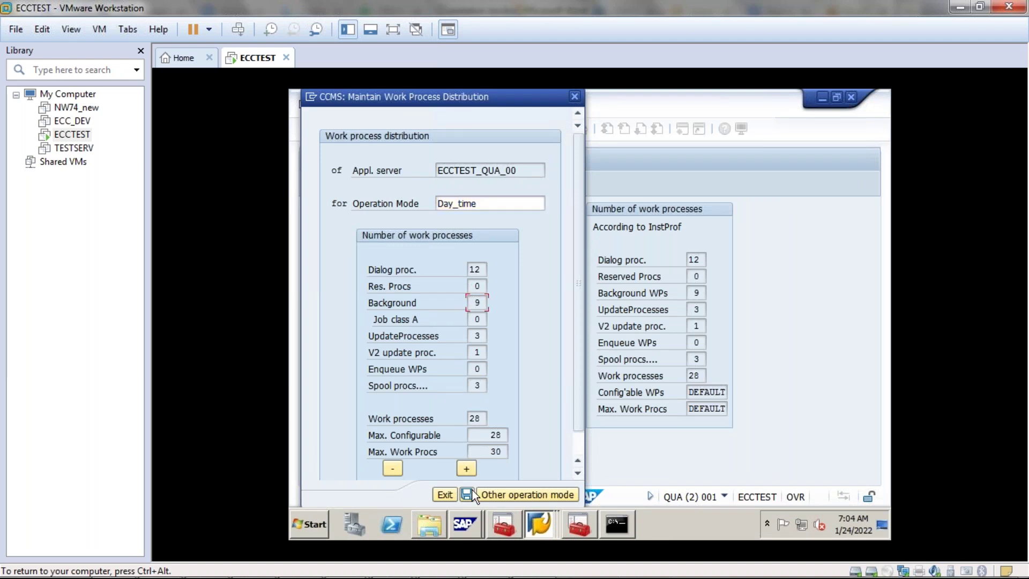
left_click(396, 470)
left_click(393, 467)
left_click(394, 467)
left_click(393, 467)
left_click(481, 267)
left_click(485, 357)
left_click(478, 267)
left_click(443, 495)
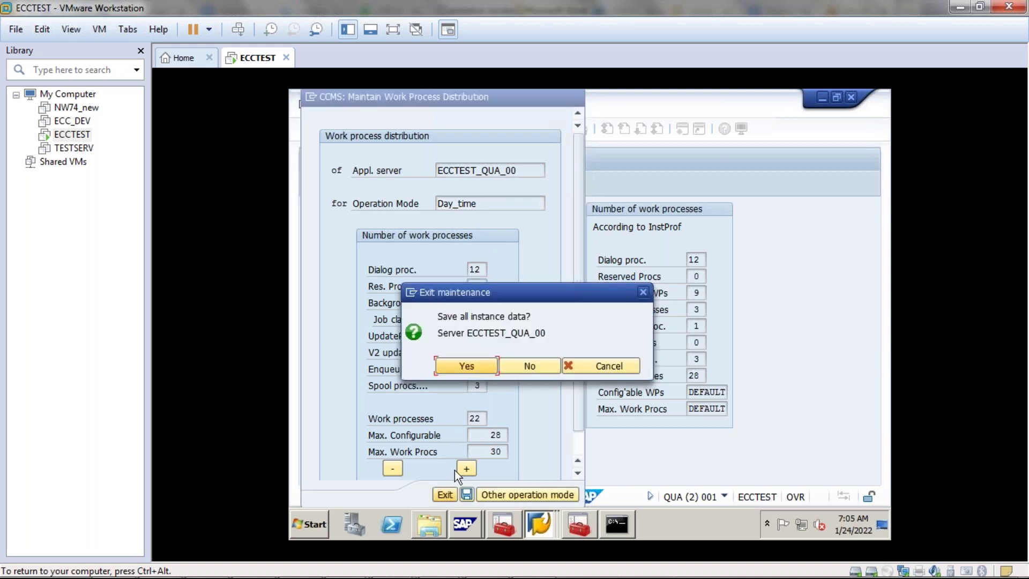
left_click(504, 365)
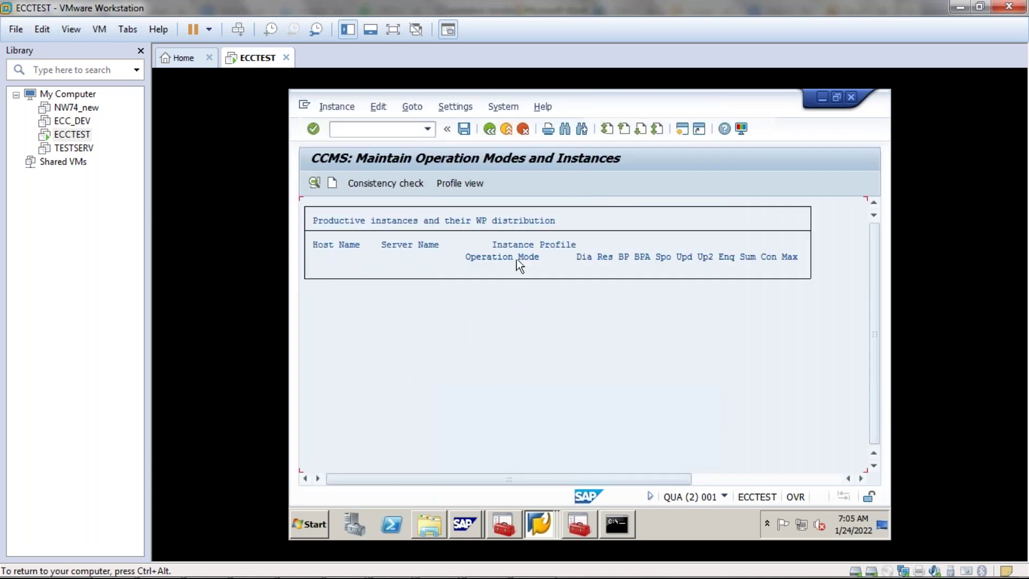
Create a new instance entry with host name ECCTEST and instance profile QUA_DVEBMGS00_ECCTEST.
left_click(335, 185)
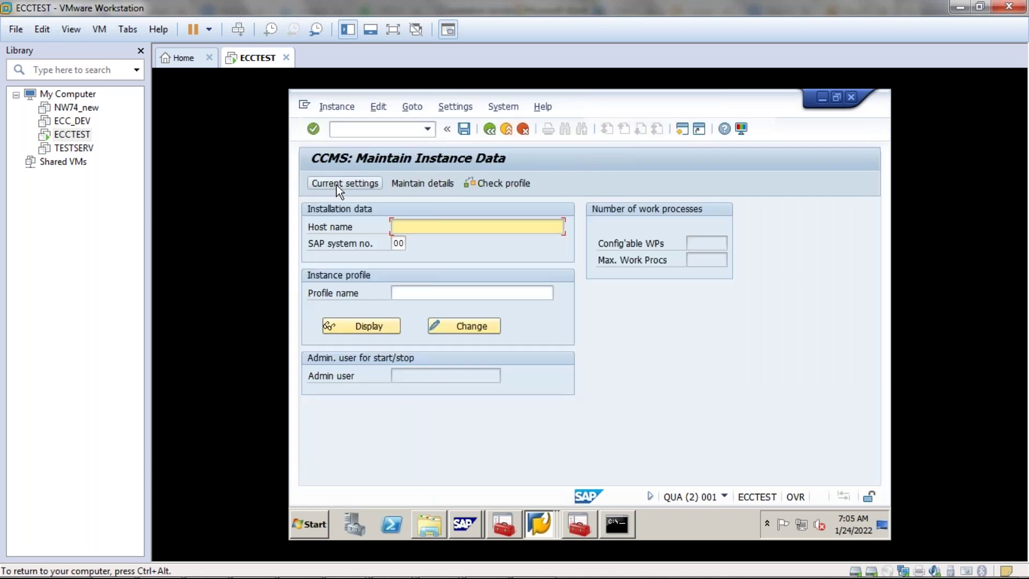
left_click(455, 229)
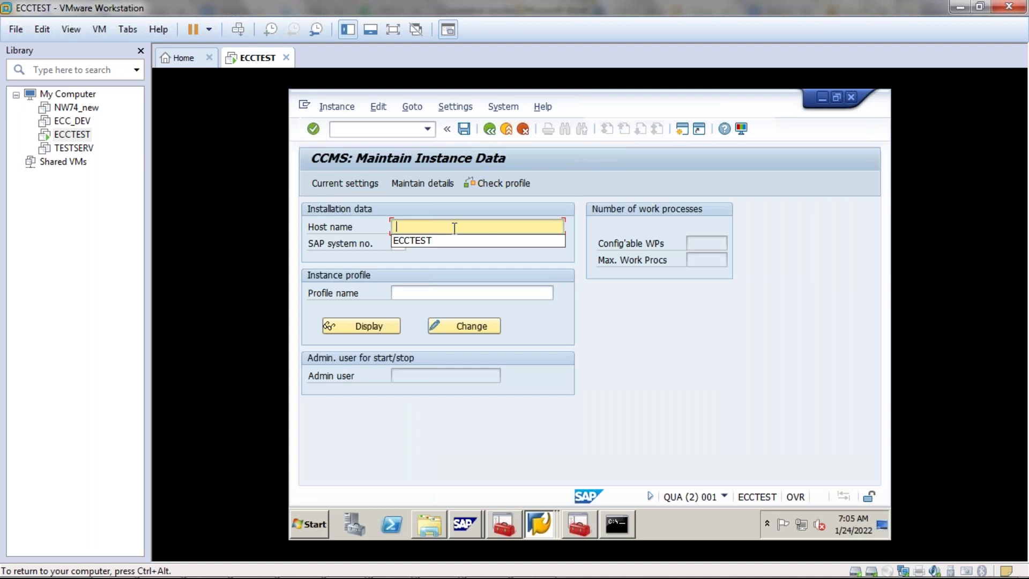
left_click(422, 239)
left_click(416, 293)
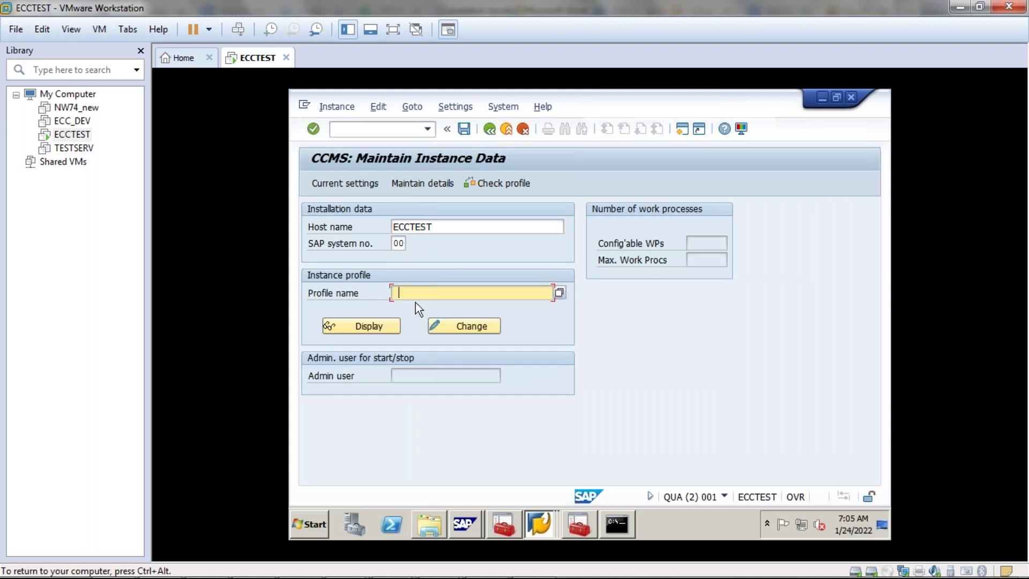
left_click(559, 294)
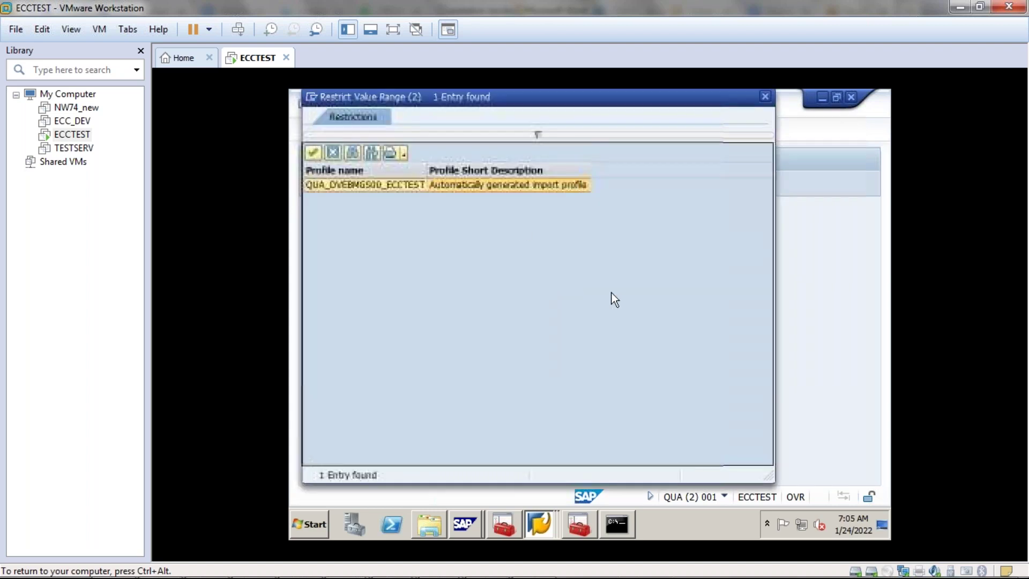
double_click(406, 187)
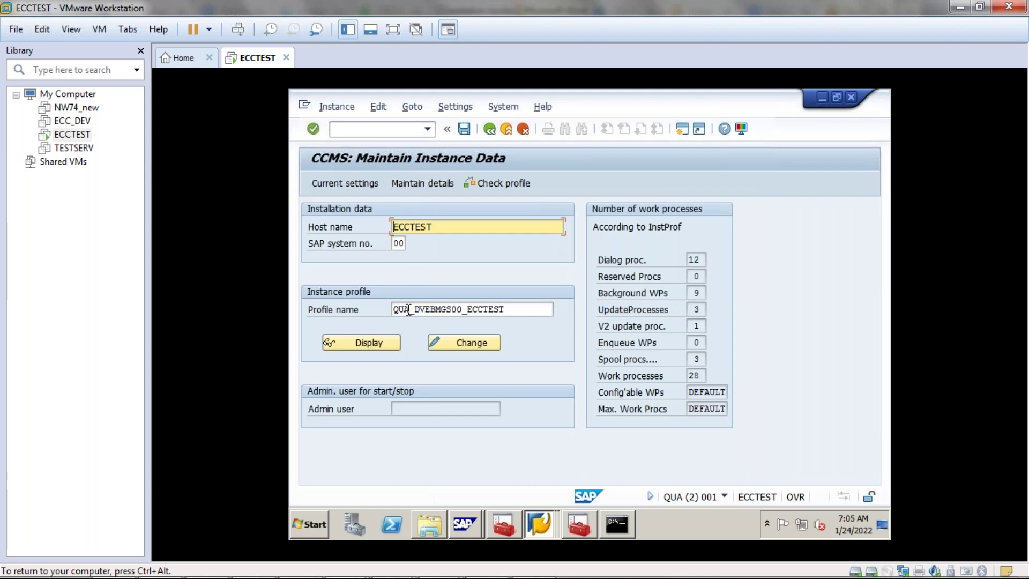
left_click(458, 343)
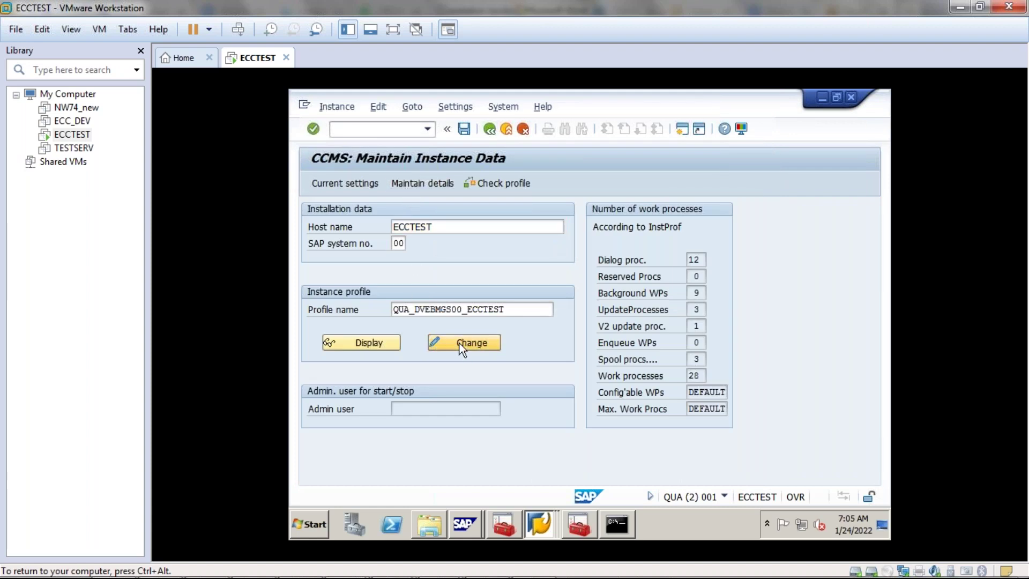
left_click(492, 129)
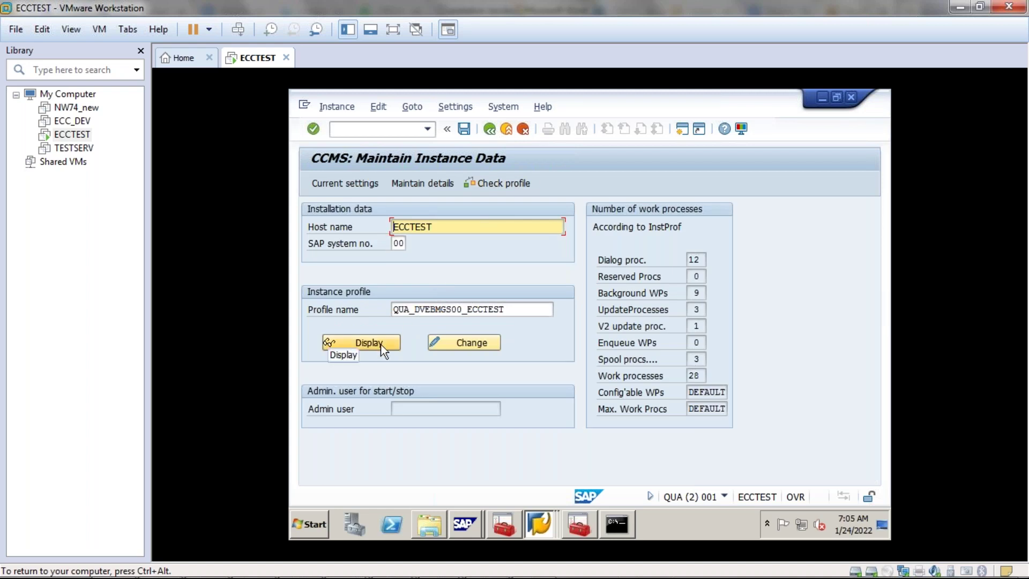
Save the instance data and choose Day_time as the operation mode for its work process distribution.
left_click(463, 131)
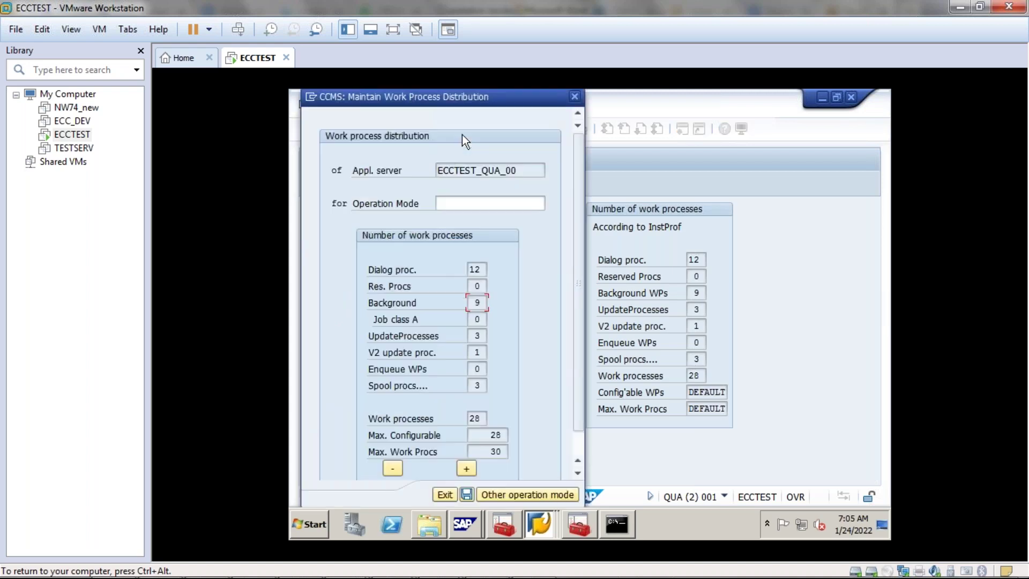
left_click(480, 203)
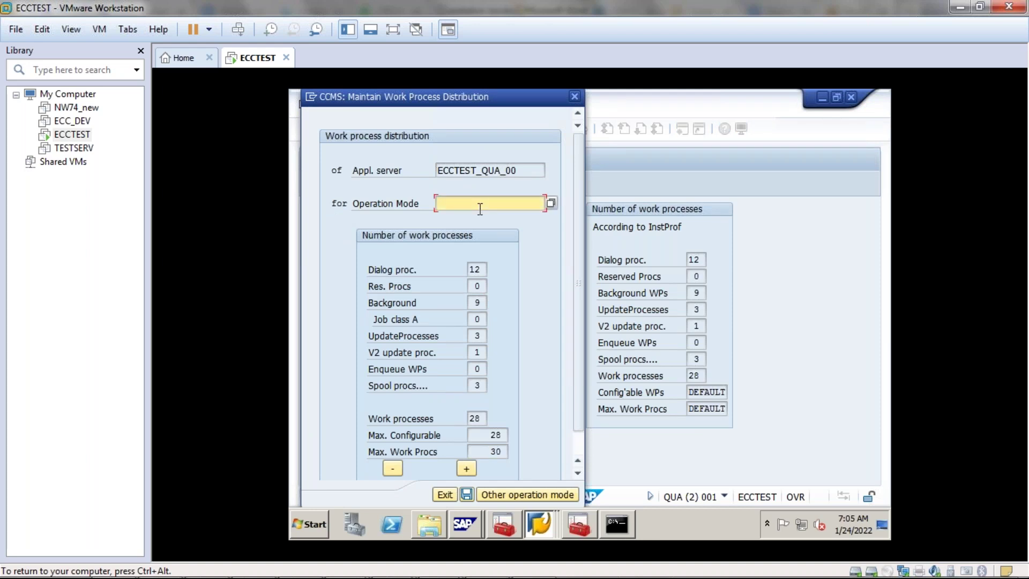
left_click(472, 218)
left_click(482, 269)
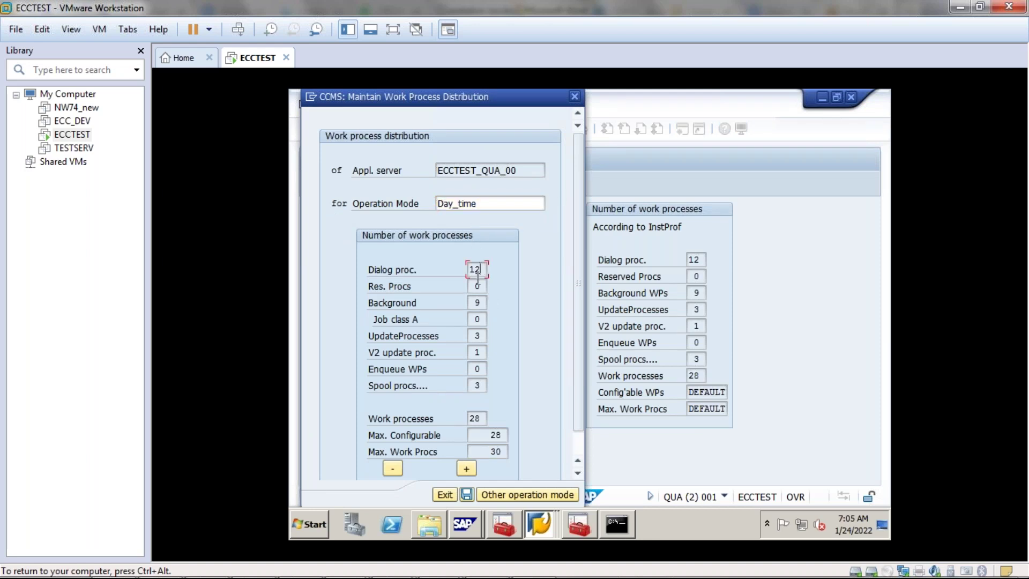
left_click(389, 468)
left_click(389, 468)
left_click(388, 469)
left_click(388, 468)
left_click(387, 468)
left_click(467, 469)
left_click(467, 469)
left_click(467, 468)
left_click(466, 468)
left_click(466, 468)
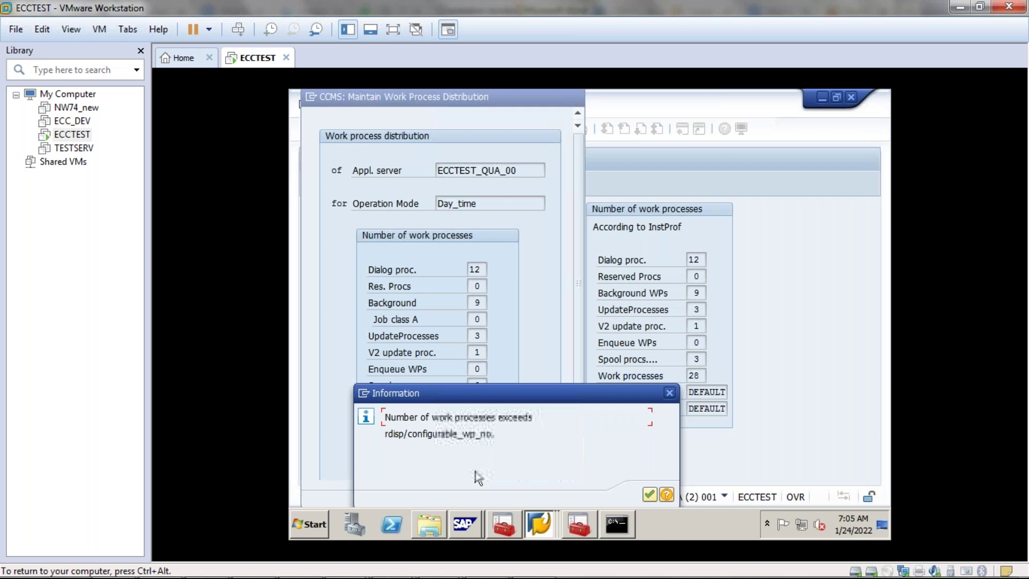
left_click(670, 395)
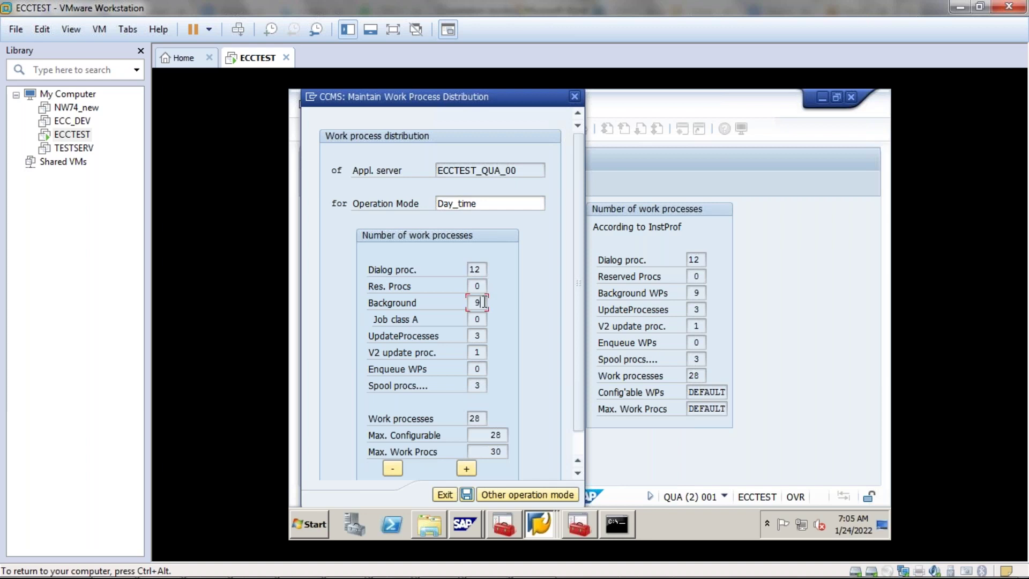
Set the Day_time distribution to 4 background processes and 17 dialog processes.
left_click(392, 469)
left_click(393, 469)
left_click(393, 469)
left_click(393, 468)
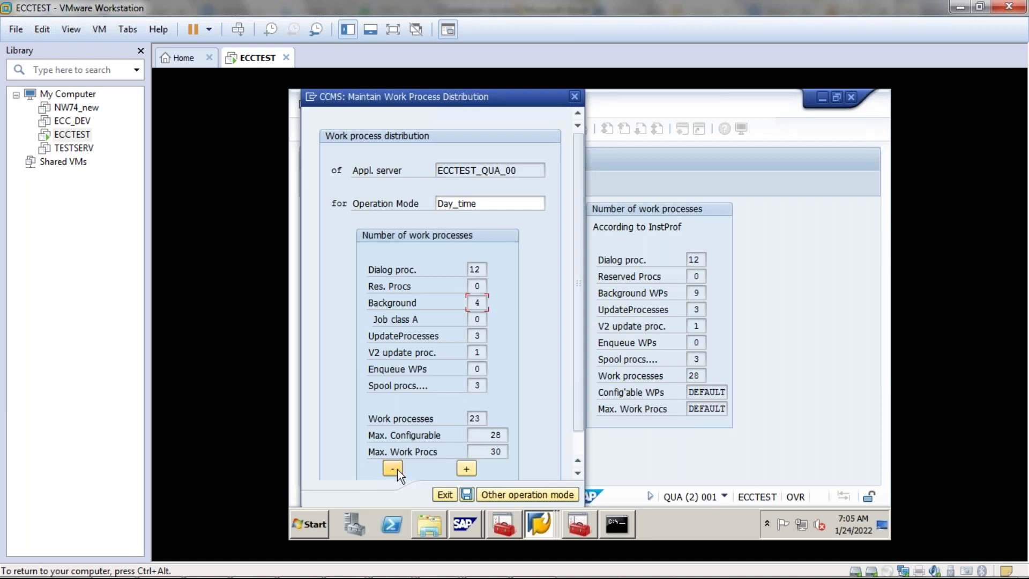
left_click(488, 269)
left_click(465, 469)
left_click(466, 468)
Save the Day_time distribution, agree to assign a distribution to other operation modes, and choose Night-time.
left_click(467, 494)
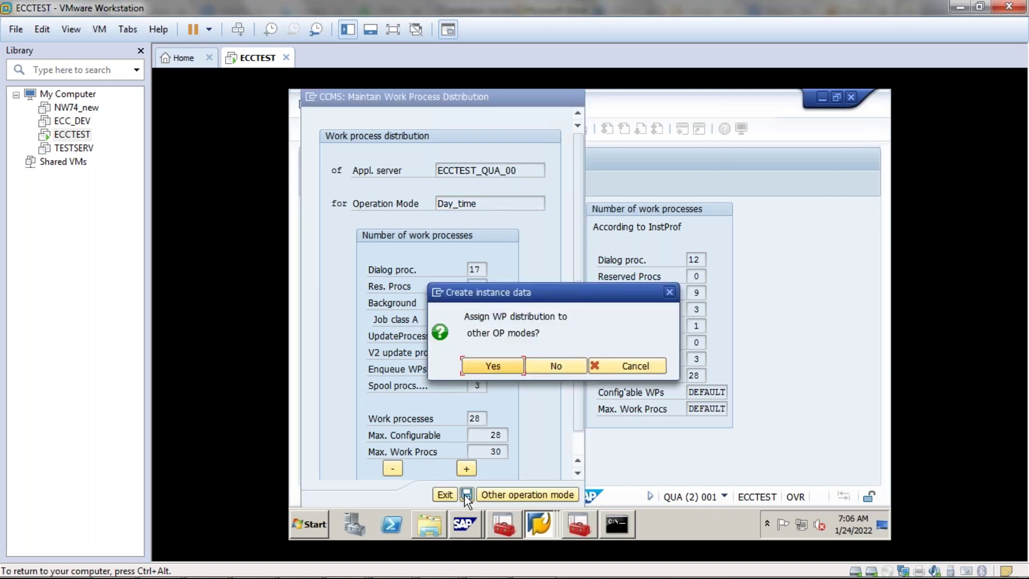
left_click(491, 367)
left_click(496, 204)
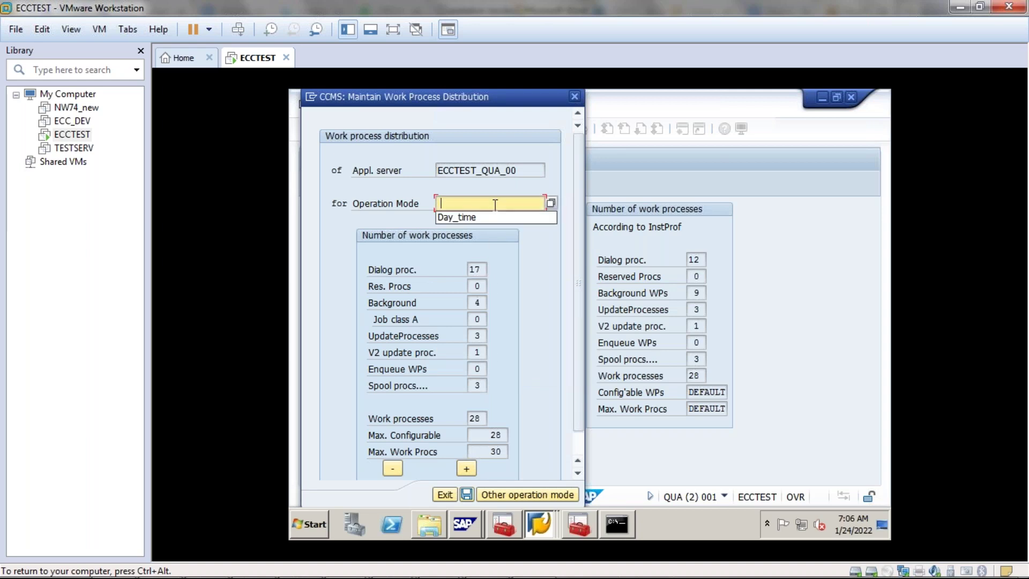
left_click(481, 216)
left_click_drag(483, 204, 435, 204)
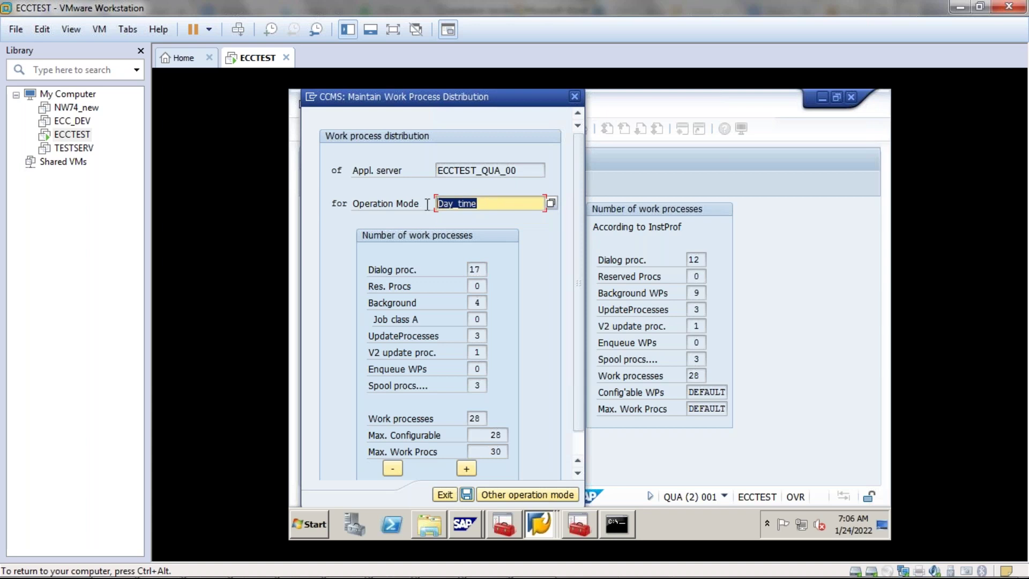
left_click(543, 204)
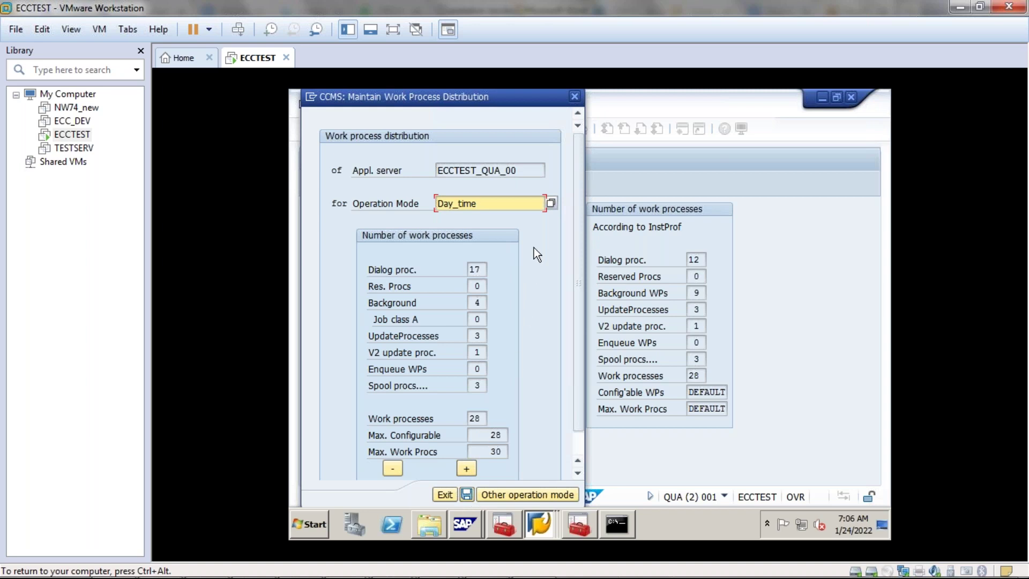
left_click(552, 203)
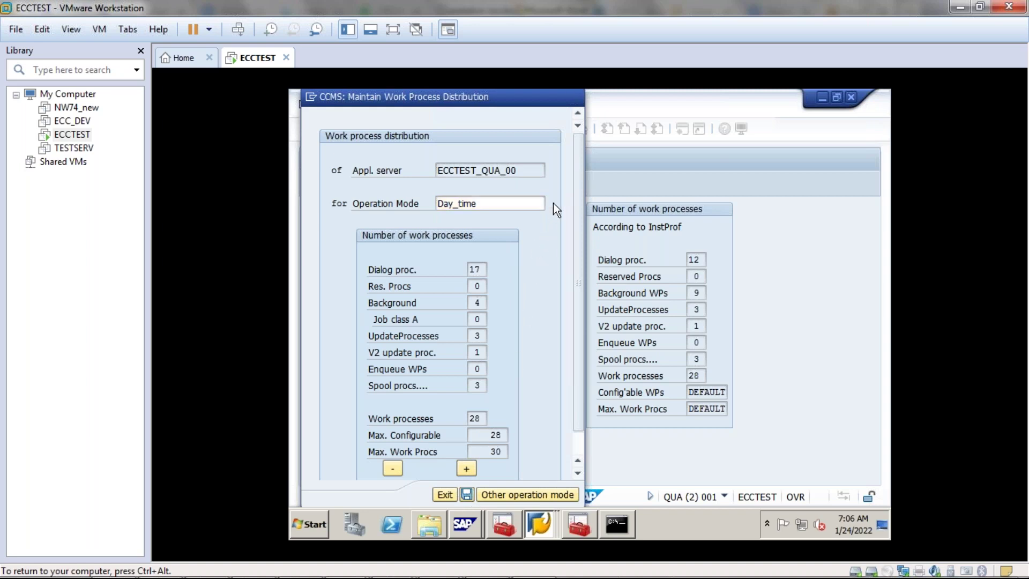
left_click(326, 200)
double_click(326, 201)
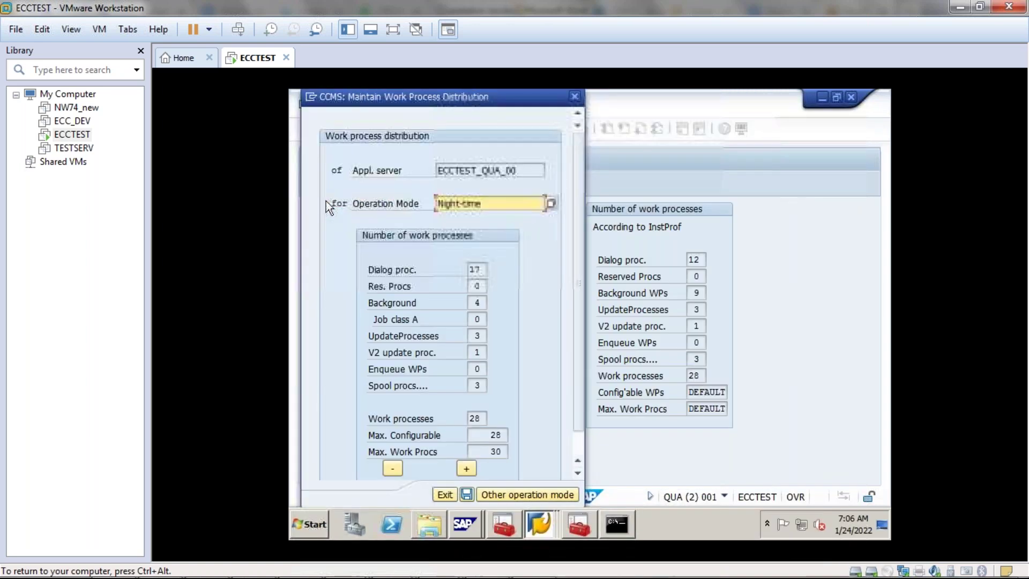
Reduce the Night-time dialog processes to 5.
left_click(477, 270)
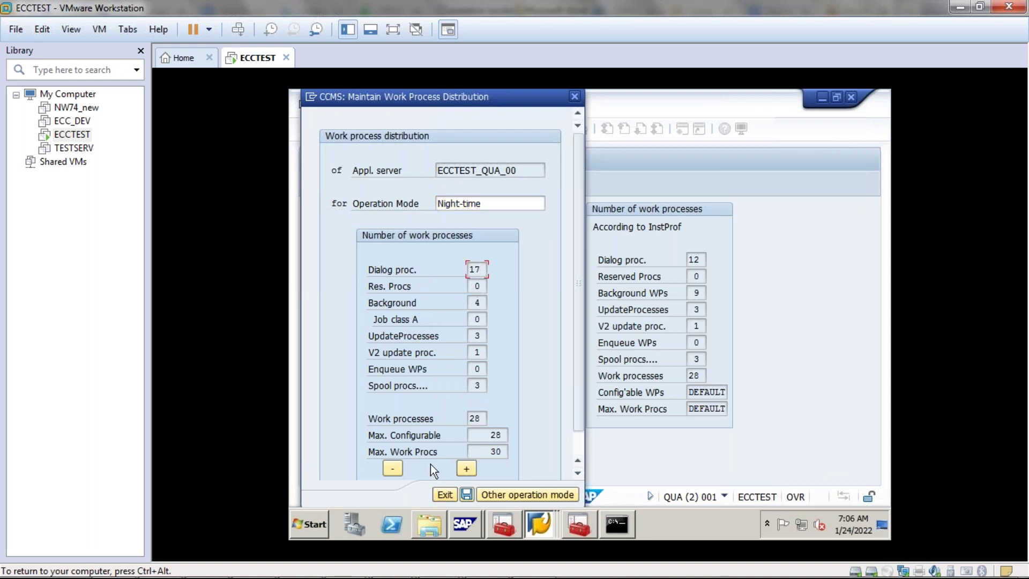
left_click(391, 468)
left_click(391, 469)
left_click(392, 469)
left_click(391, 469)
left_click(391, 469)
left_click(391, 469)
left_click(392, 469)
left_click(392, 468)
left_click(392, 469)
left_click(391, 468)
left_click(391, 469)
left_click(391, 469)
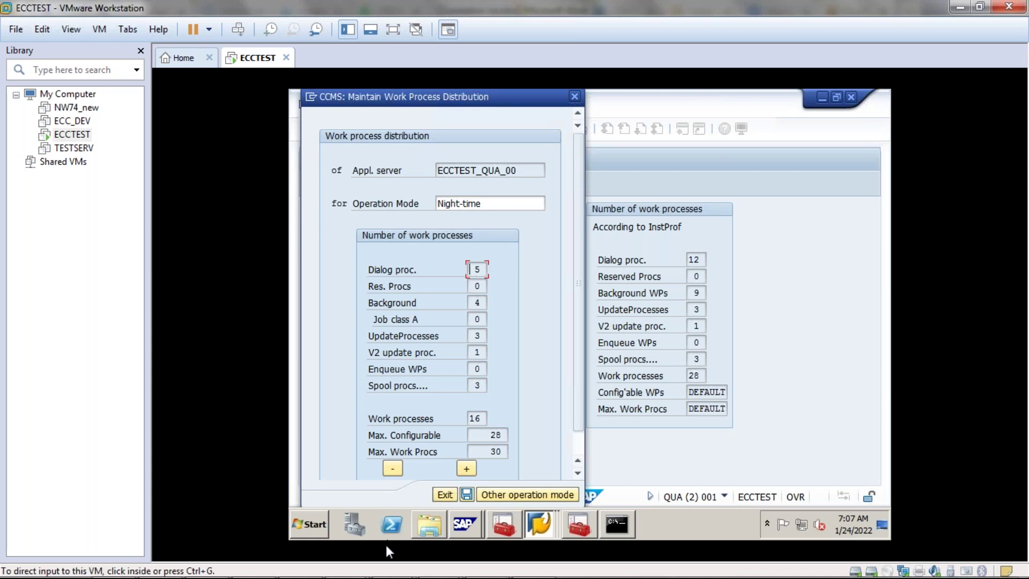
Save the Night-time distribution and leave the distribution maintenance without assigning any further operation mode.
left_click(467, 494)
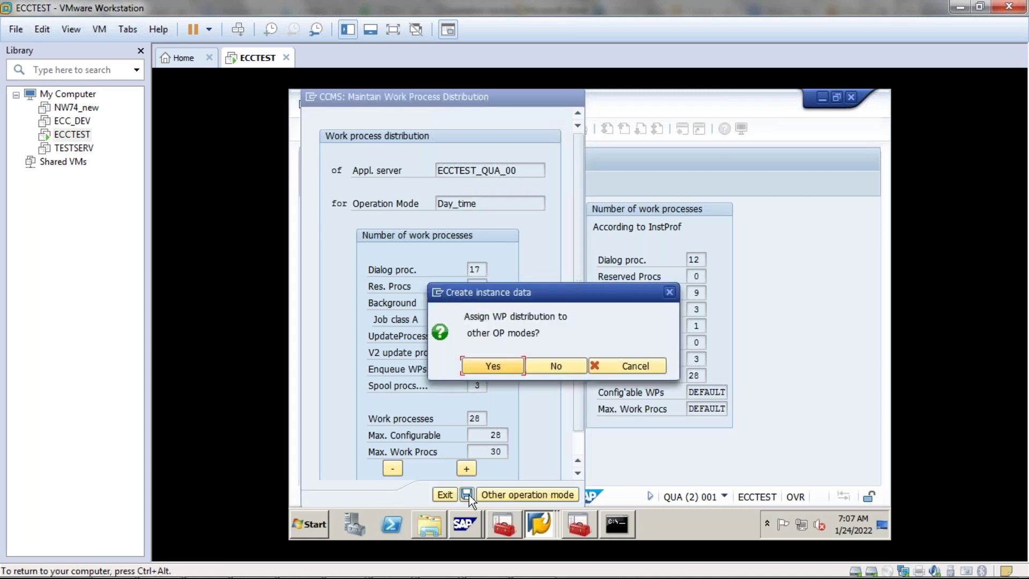
left_click(500, 369)
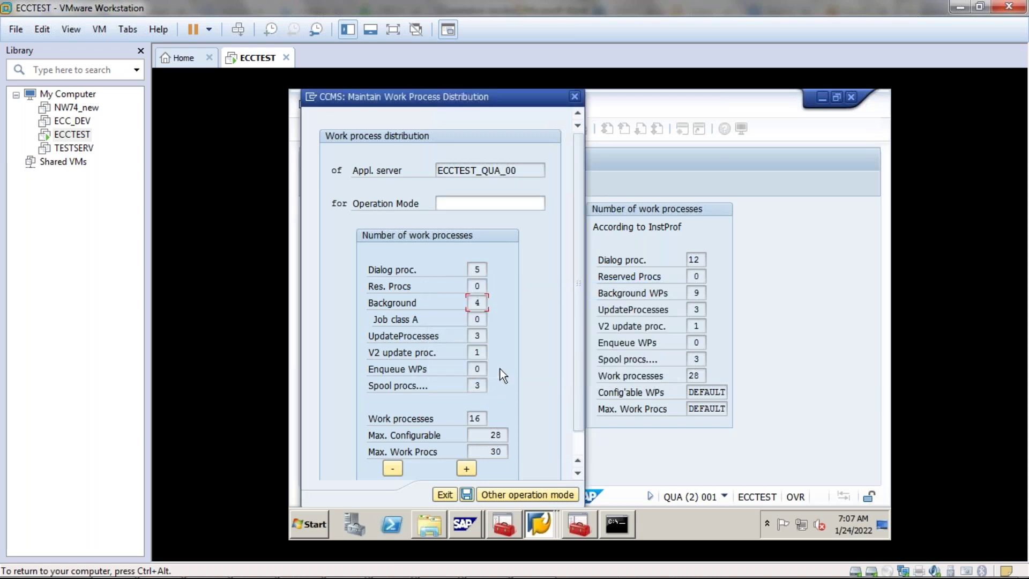
left_click(443, 494)
left_click(472, 366)
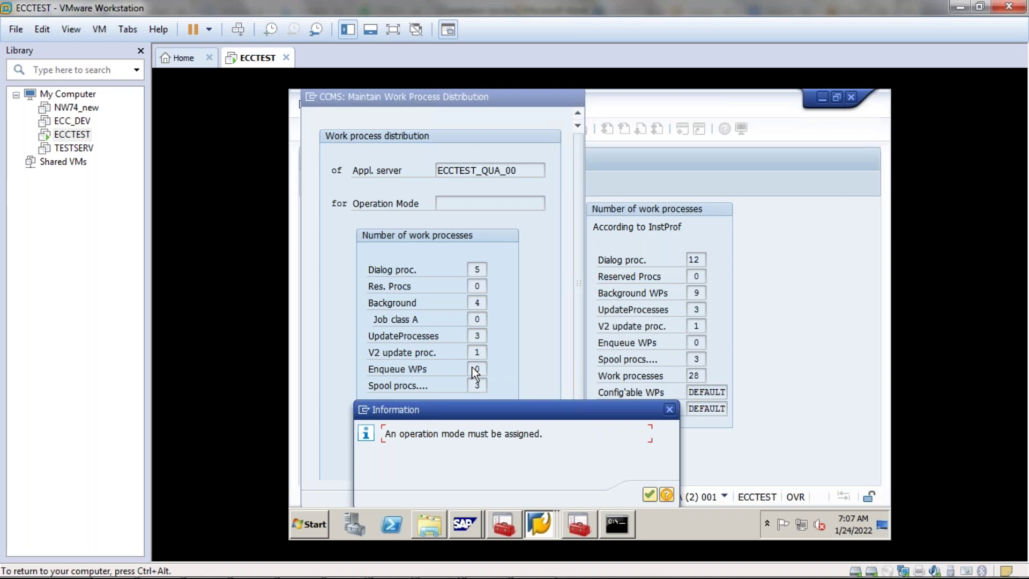
left_click(647, 496)
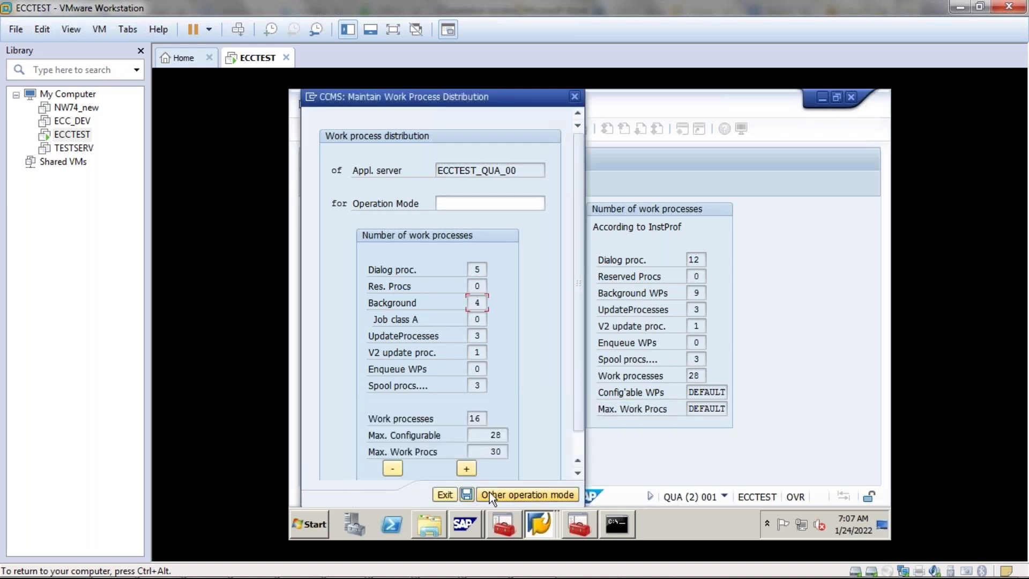
left_click(508, 497)
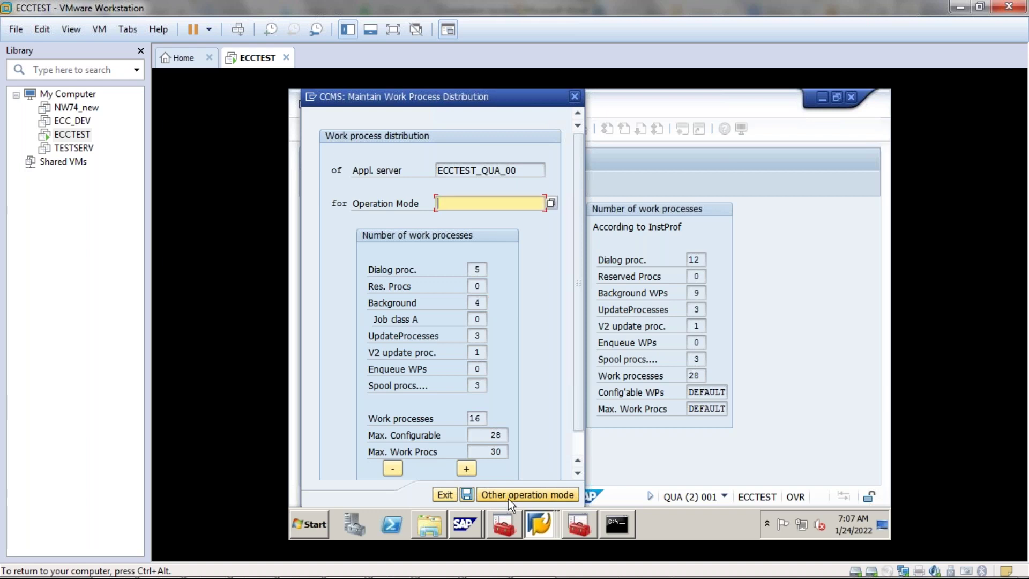
left_click(575, 98)
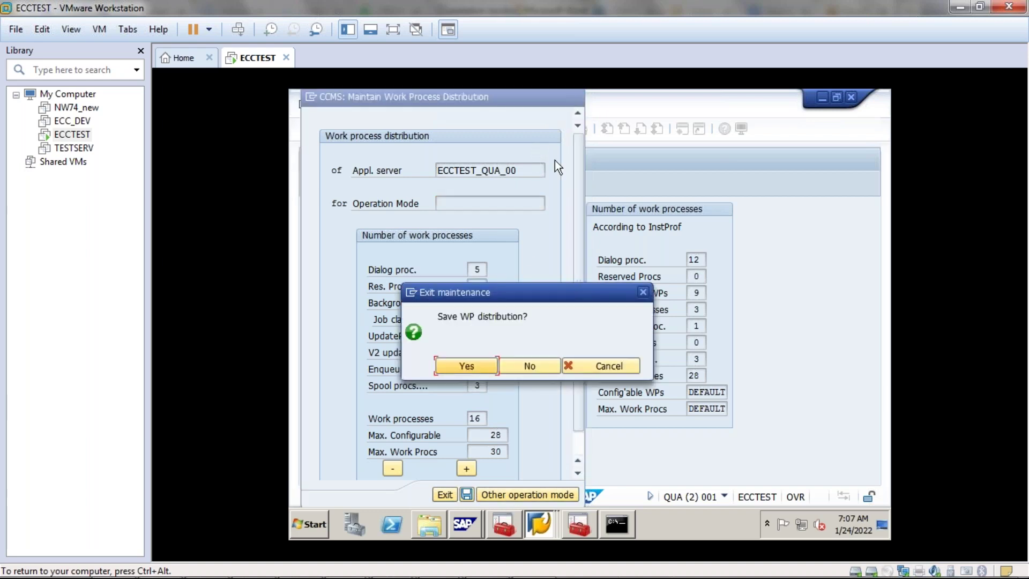
left_click(513, 366)
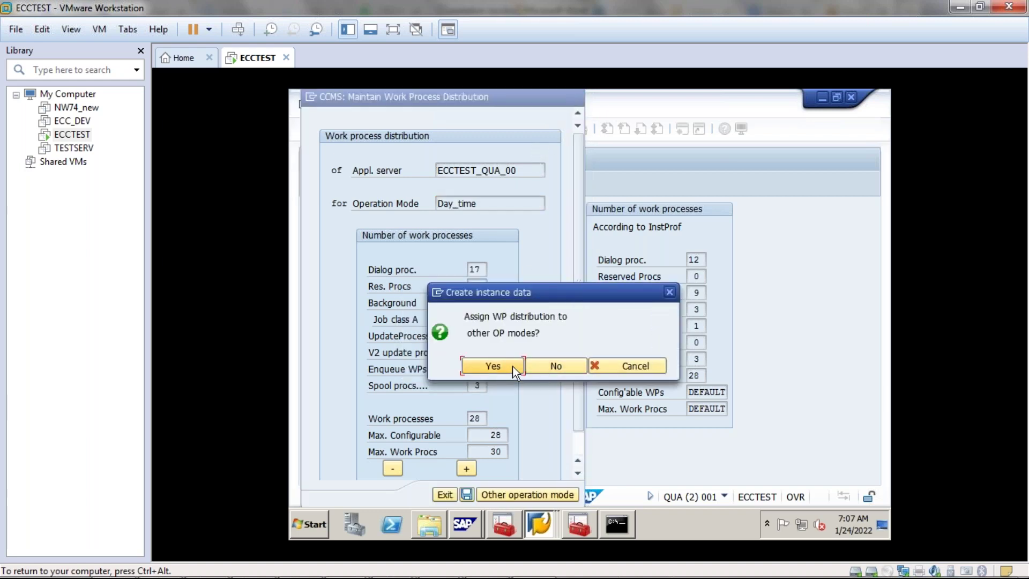
left_click(554, 368)
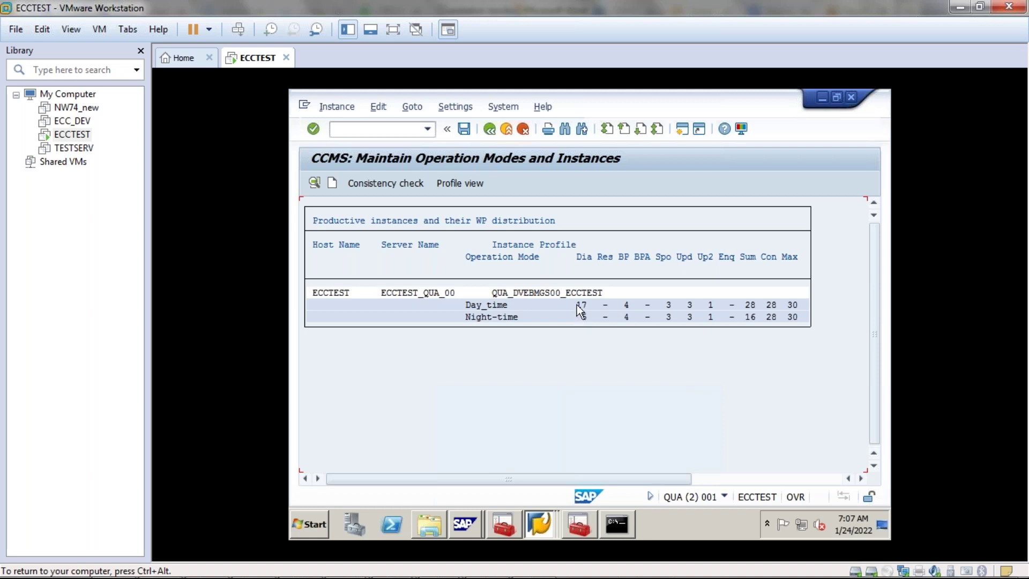
Raise the Night-time operation mode's background processes to 17, reducing dialog processes to 4, and save the distribution.
left_click(628, 304)
left_click(631, 318)
left_click(585, 318)
left_click(584, 317)
double_click(486, 317)
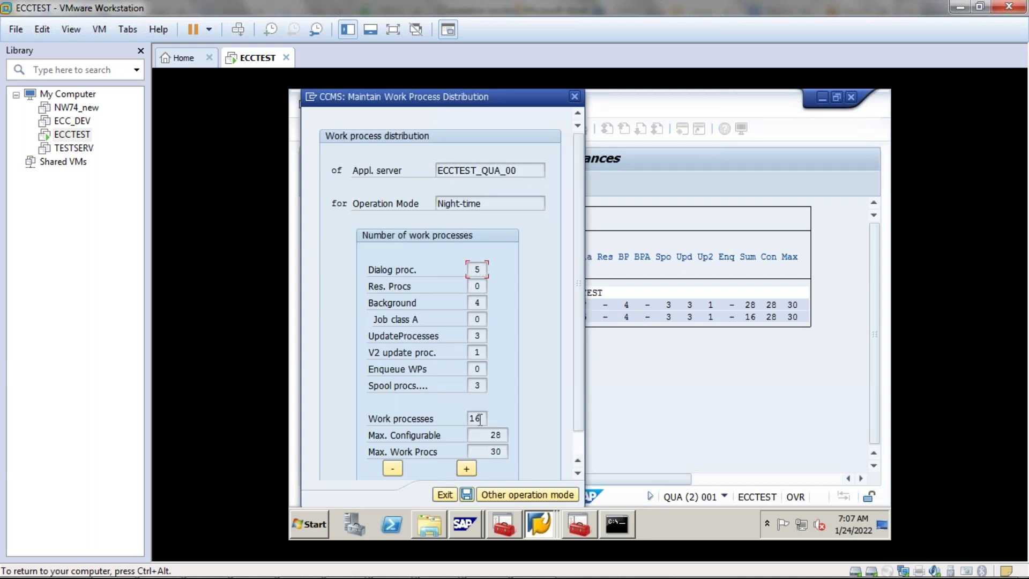
left_click(486, 303)
left_click(466, 469)
left_click(466, 469)
left_click(466, 469)
left_click(467, 468)
left_click(466, 468)
left_click(466, 469)
left_click(466, 468)
left_click(466, 469)
left_click(466, 469)
left_click(467, 468)
left_click(466, 469)
left_click(466, 469)
left_click(466, 493)
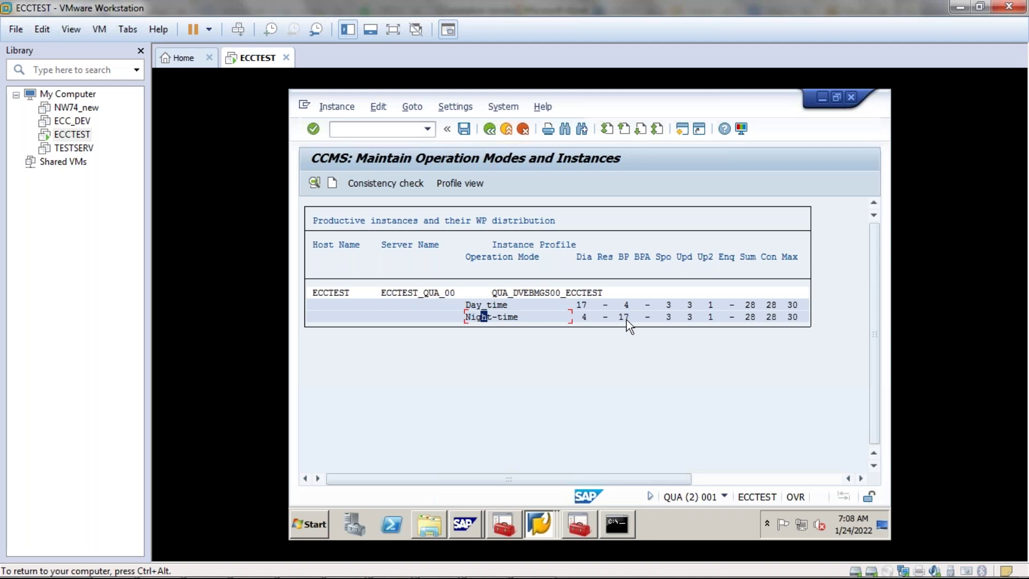
Save the production instance data and set the selected Night-time entry to active.
left_click(463, 129)
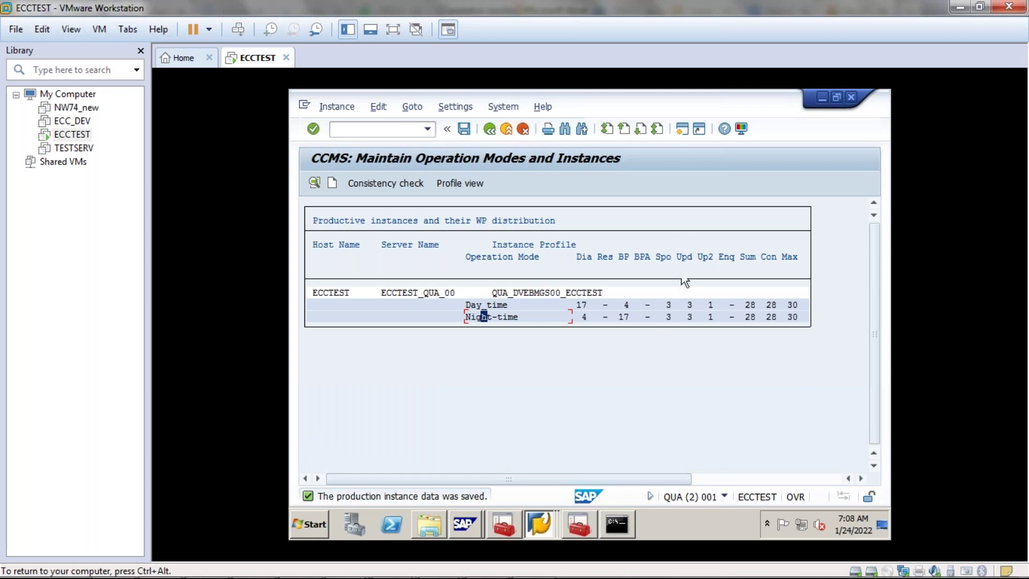
left_click(326, 108)
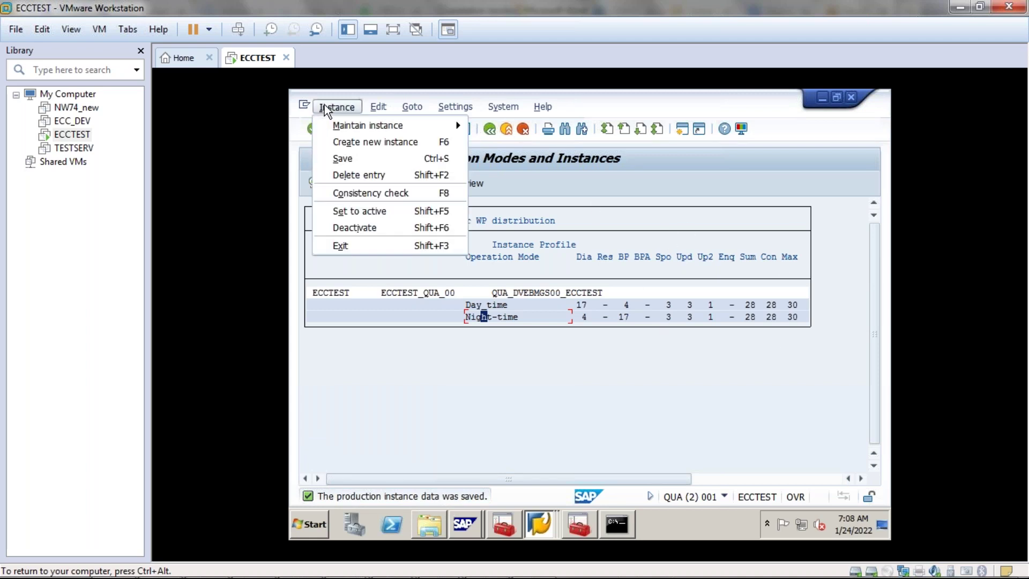
left_click(361, 211)
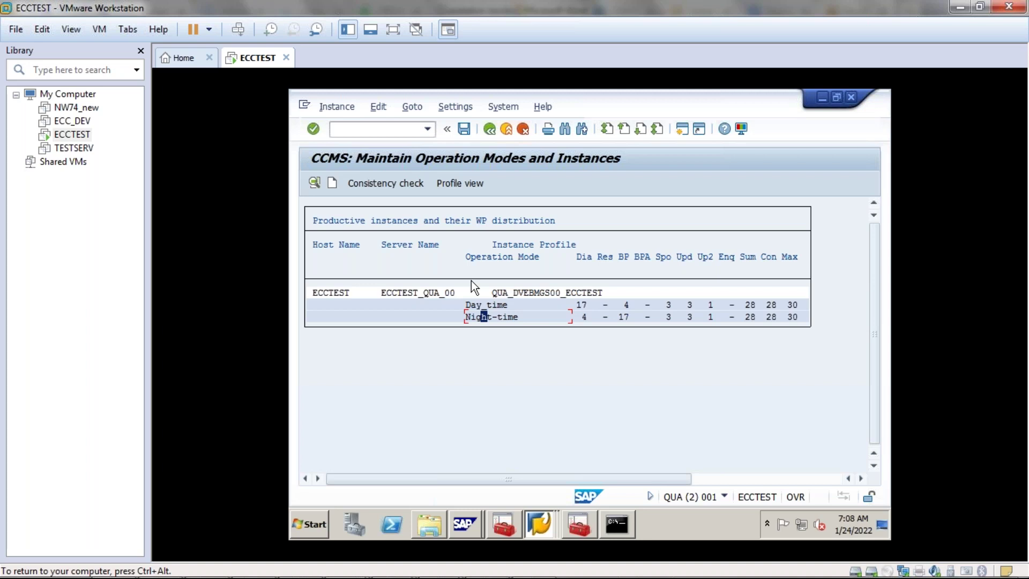
scroll(471, 281, "right", 1)
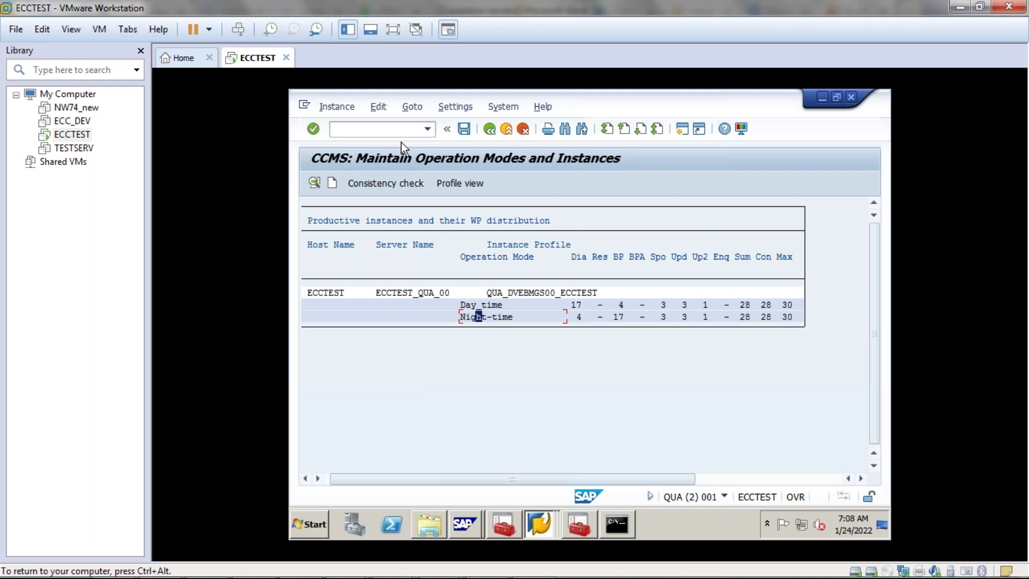
Go to the process overview with /nsm50 and check the server's dialog and background work process totals.
left_click(393, 126)
type("/nsm50")
key("Return")
left_click(675, 203)
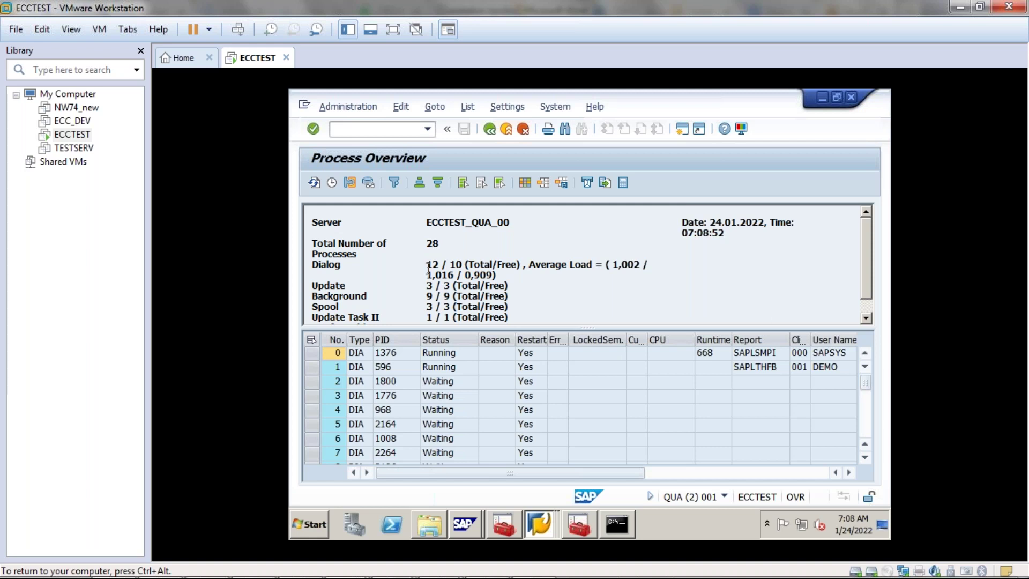
left_click_drag(426, 264, 443, 267)
left_click(421, 299)
mouse_move(427, 265)
left_mouse_down()
mouse_move(439, 265)
mouse_move(437, 296)
mouse_move(438, 265)
left_mouse_up()
left_click(427, 294)
left_click_drag(438, 301, 427, 304)
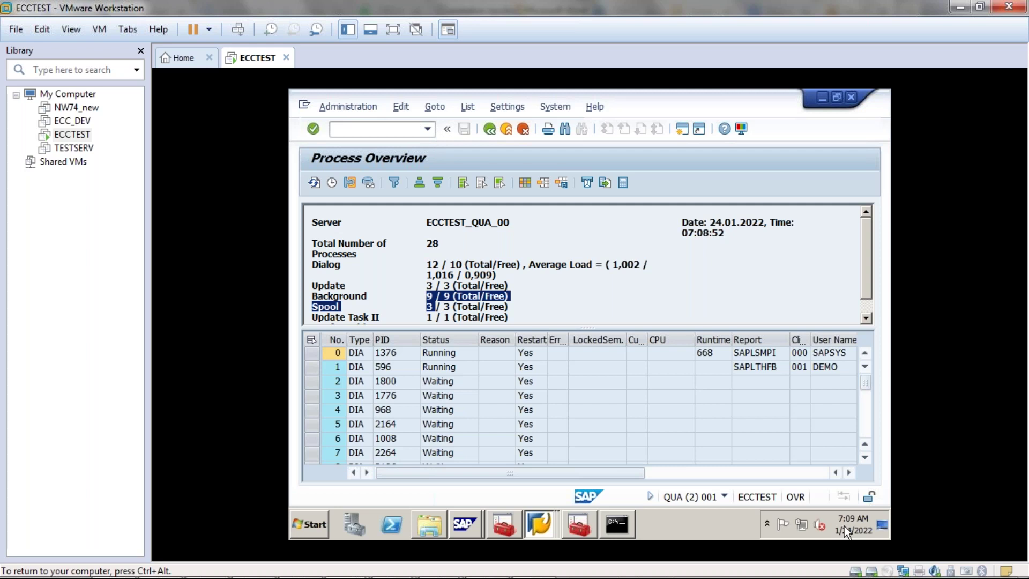
mouse_move(844, 526)
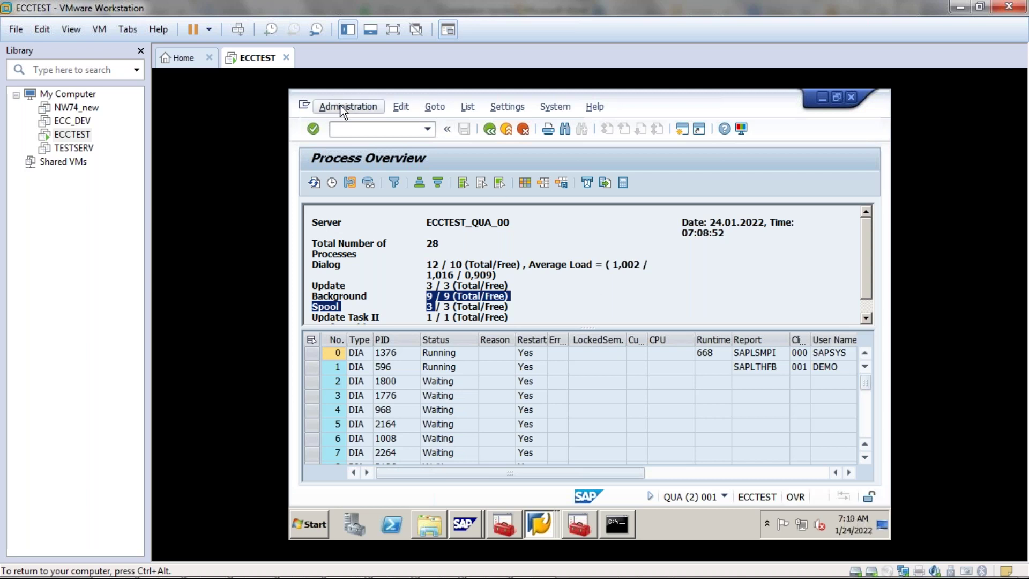
Open the operation mode maintenance in a new session with /orz04.
key("ctrl+alt")
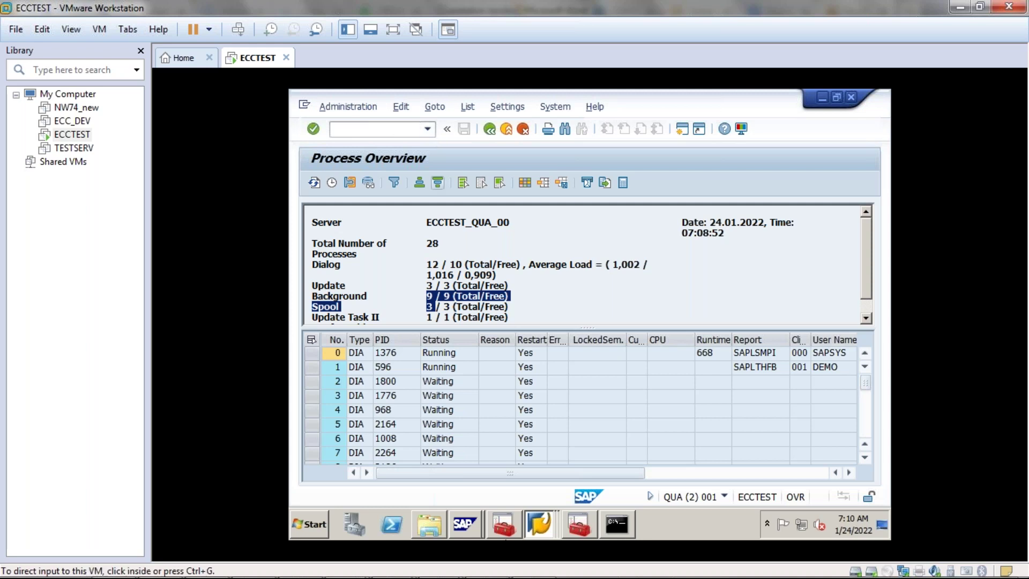
left_click(429, 193)
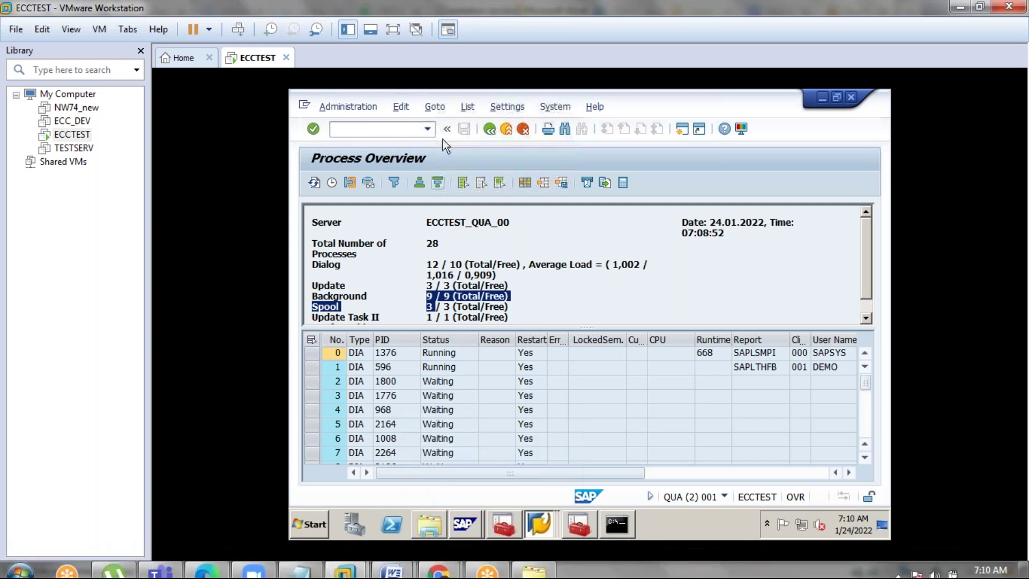
left_click(426, 128)
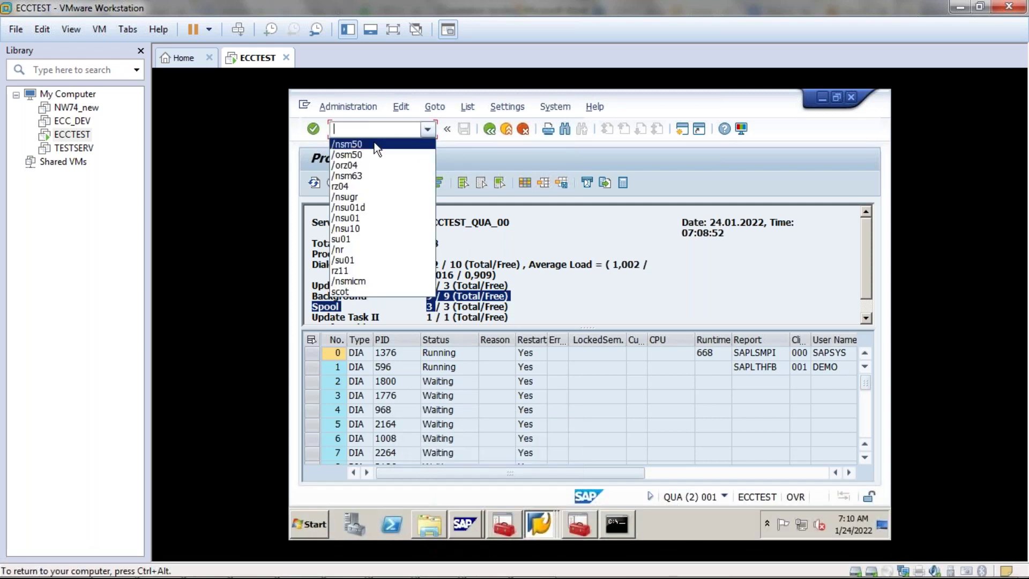
left_click(356, 186)
left_click(338, 129)
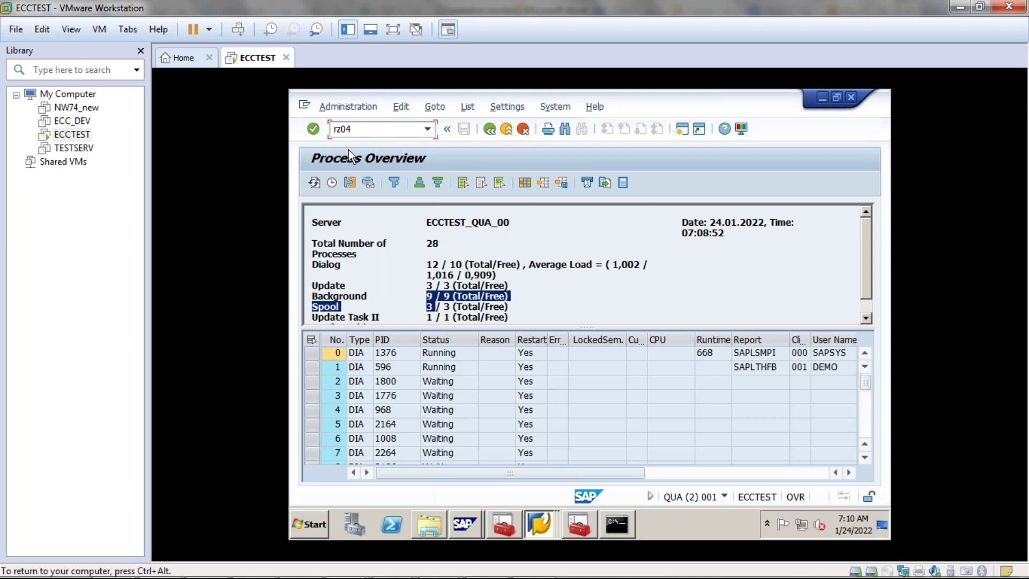
left_click(383, 130)
key("Home")
type("/n")
key("BackSpace")
type("o")
key("Return")
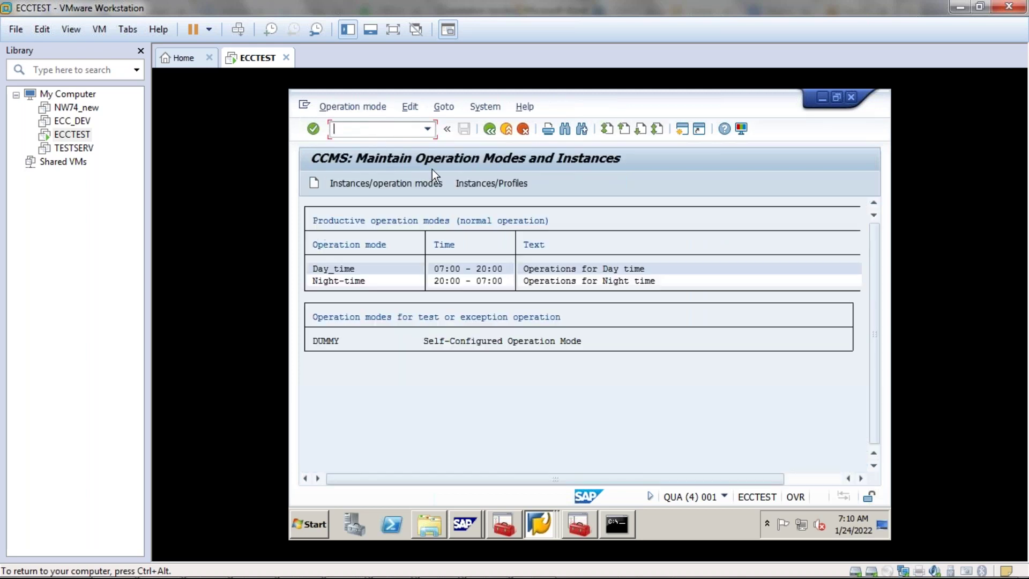